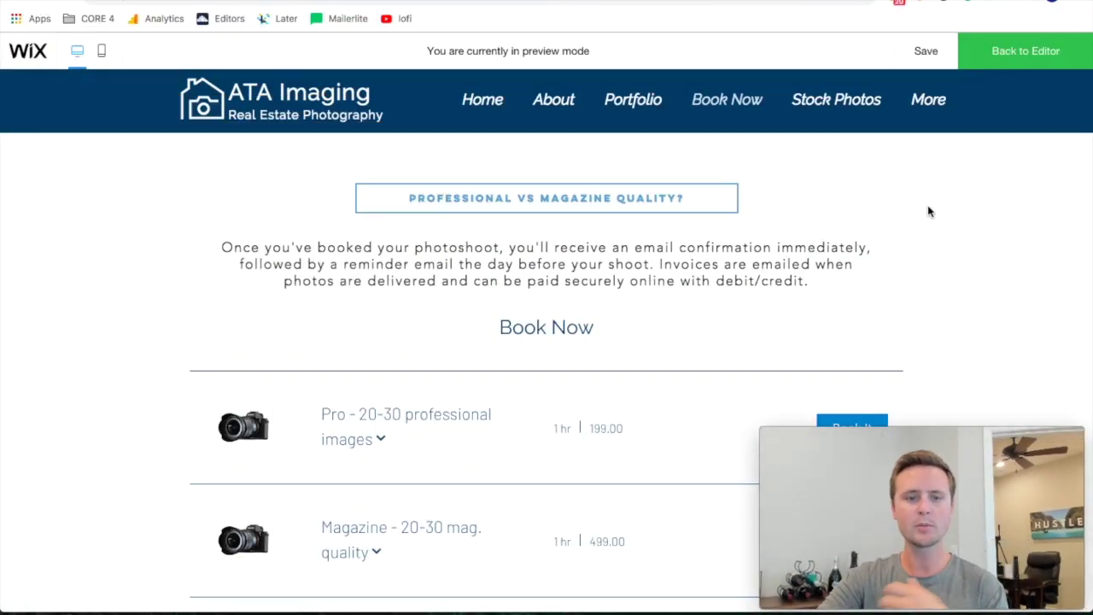
Step: Look over the introduction and first photography services on the Book Now page
scroll(929, 212, "down", 1)
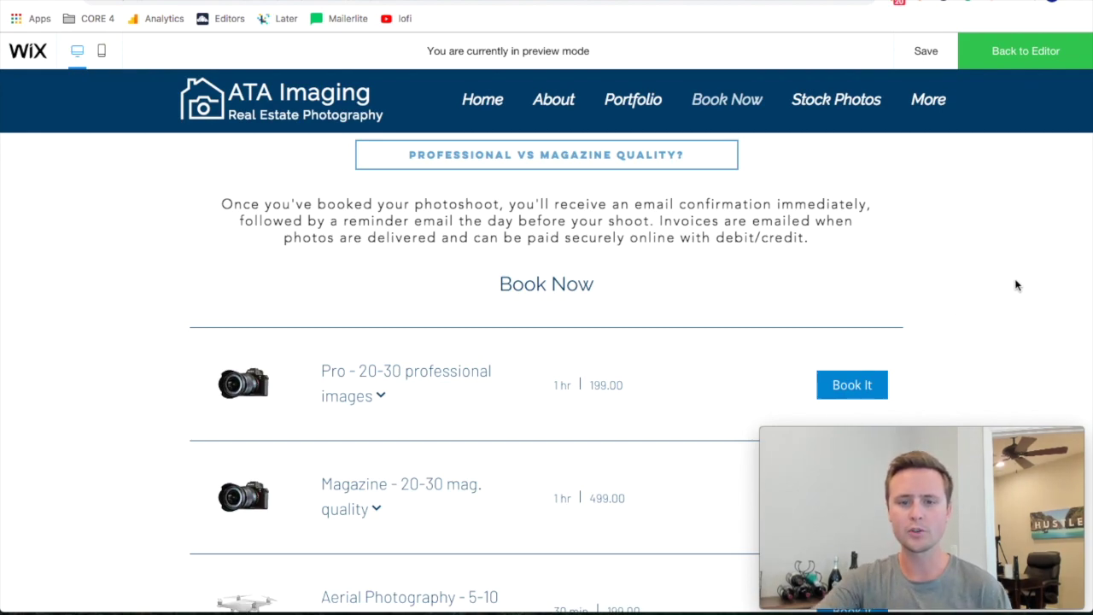
scroll(1017, 285, "down", 2)
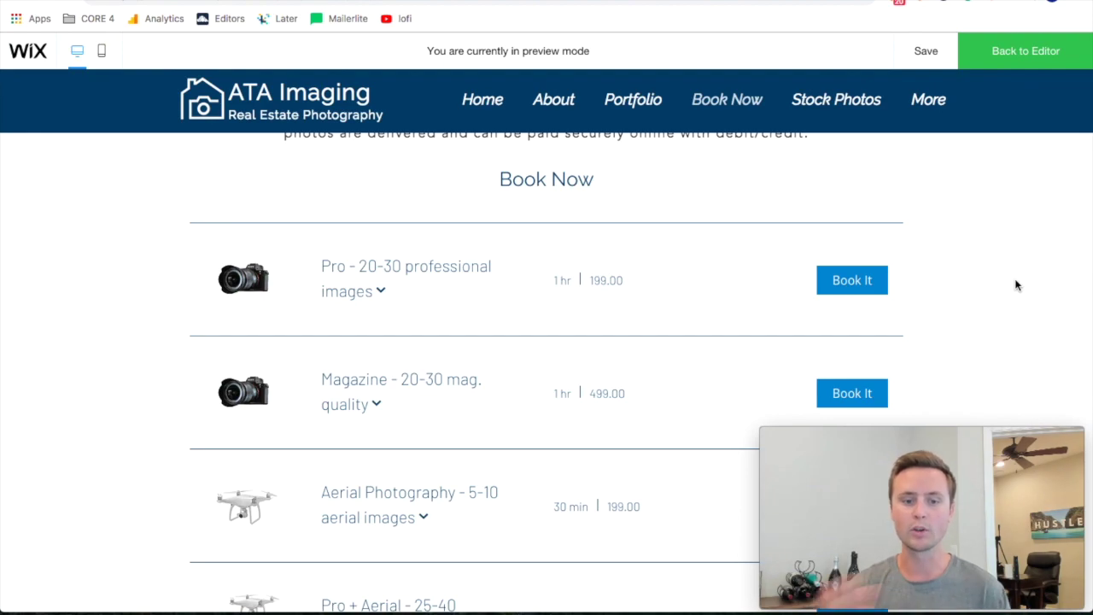
scroll(1016, 285, "up", 3)
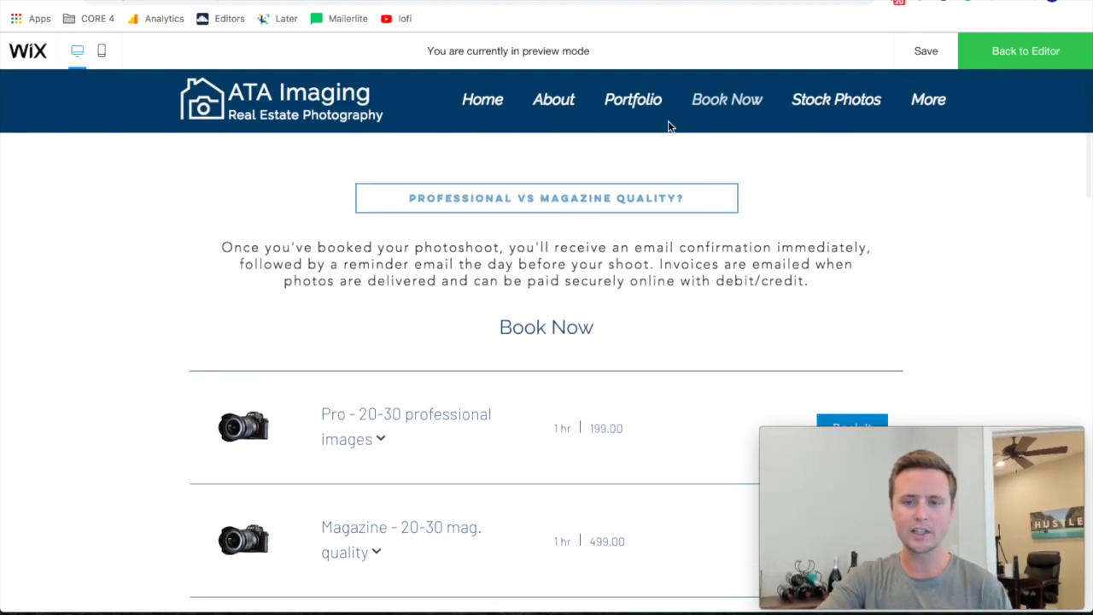
Step: Open the site's Home page and follow its green Book Now link to the booking page
left_click(493, 104)
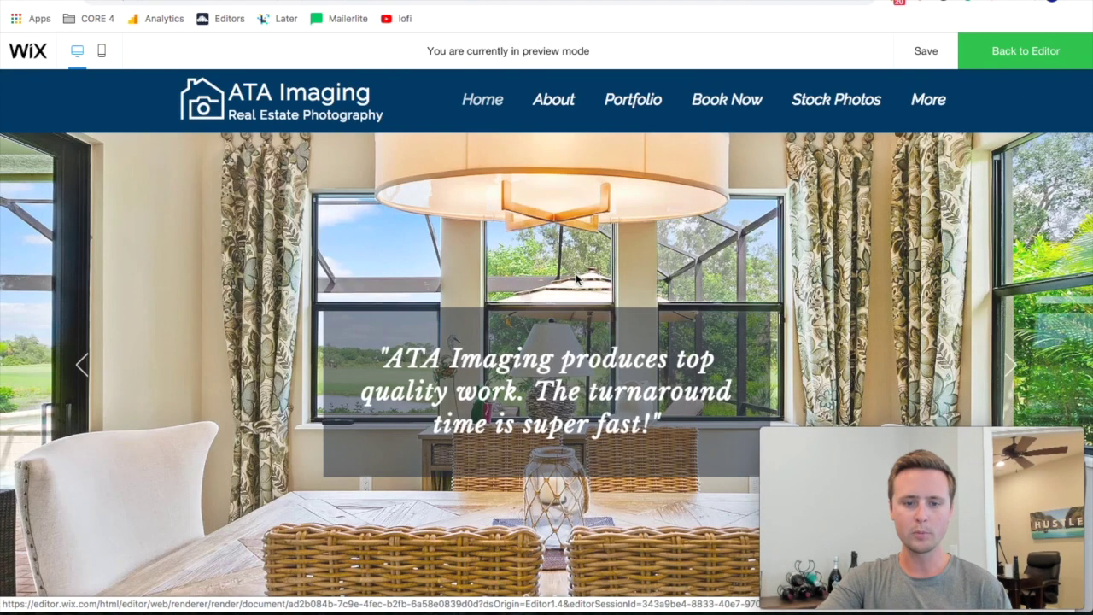
scroll(715, 357, "down", 20)
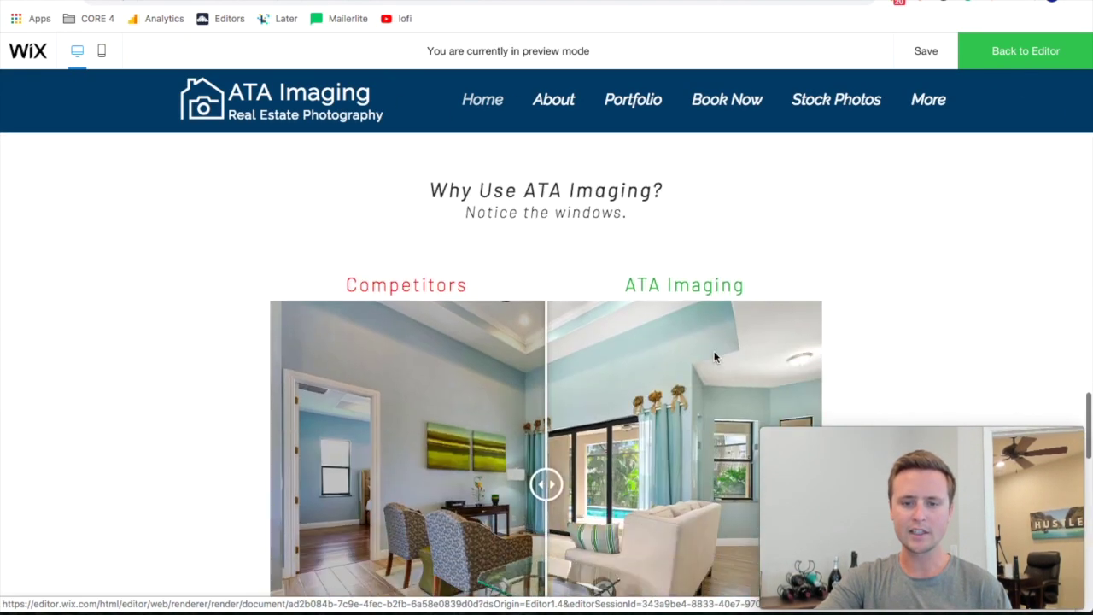
scroll(715, 357, "down", 6)
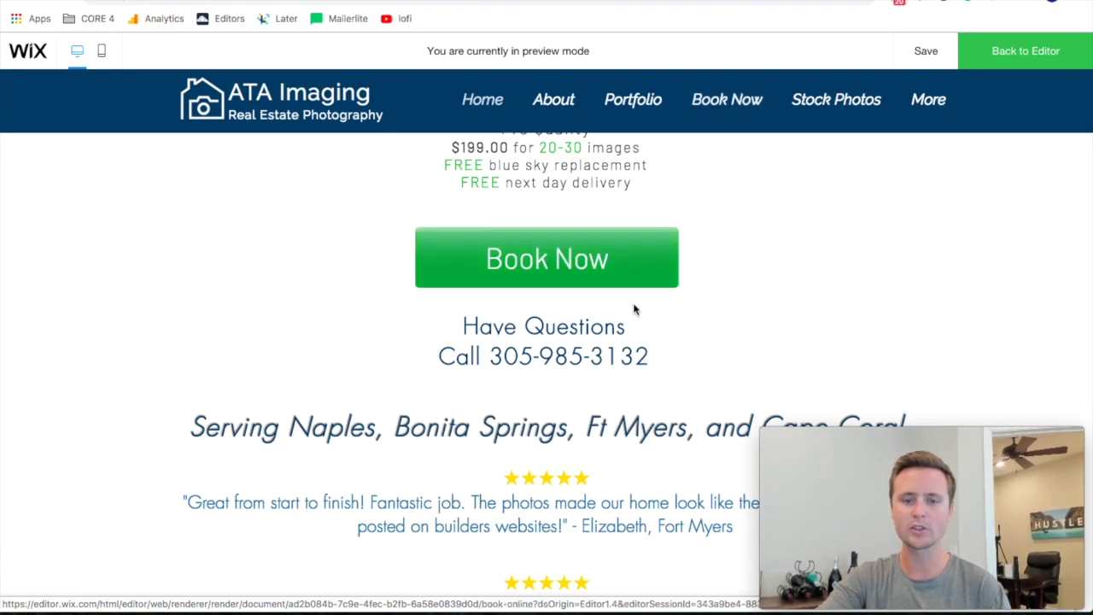
left_click(590, 260)
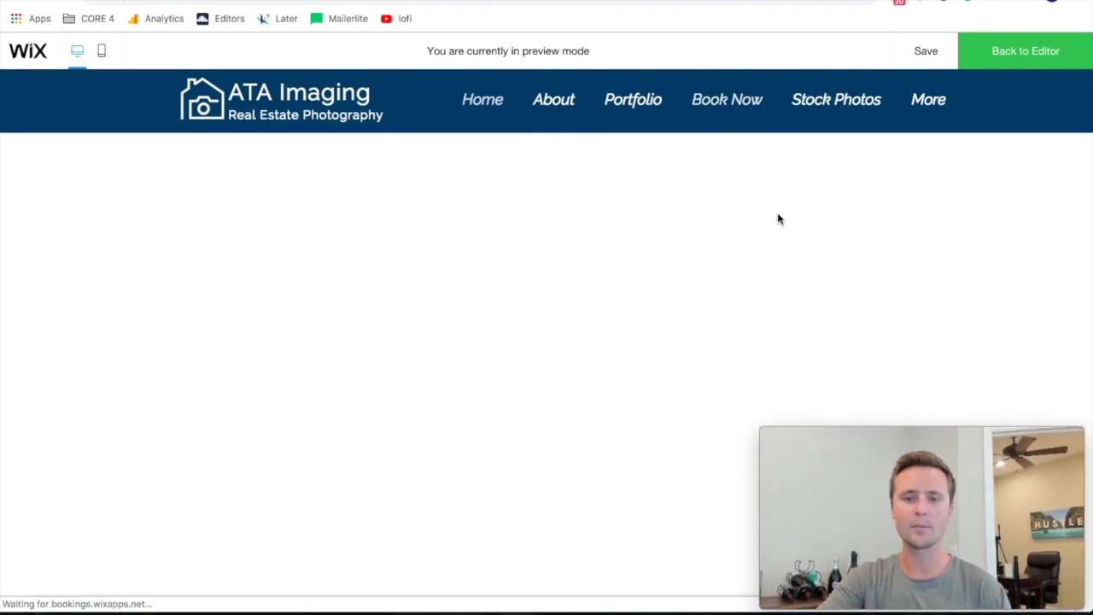
Step: Examine the photography services with their durations and prices, and the scheduling terms beneath the list
scroll(992, 271, "down", 1)
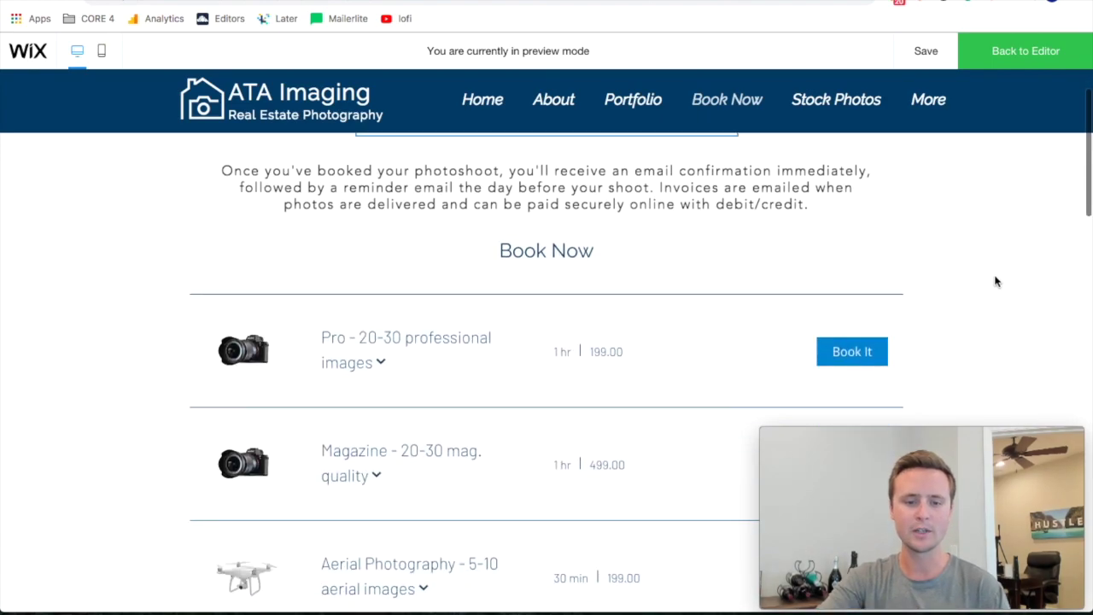
scroll(979, 306, "down", 3)
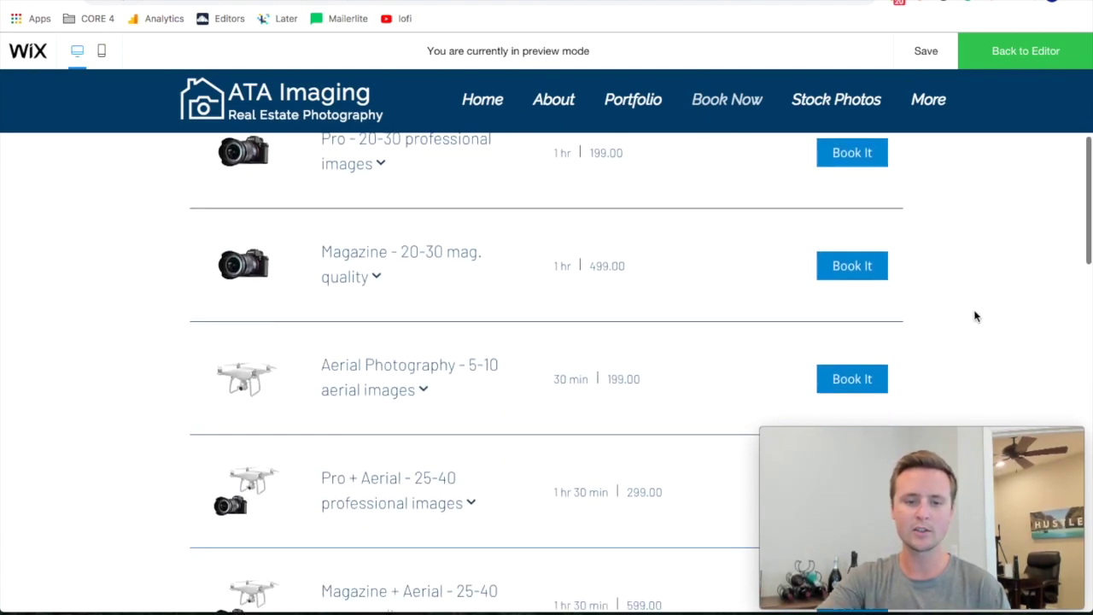
scroll(974, 315, "down", 6)
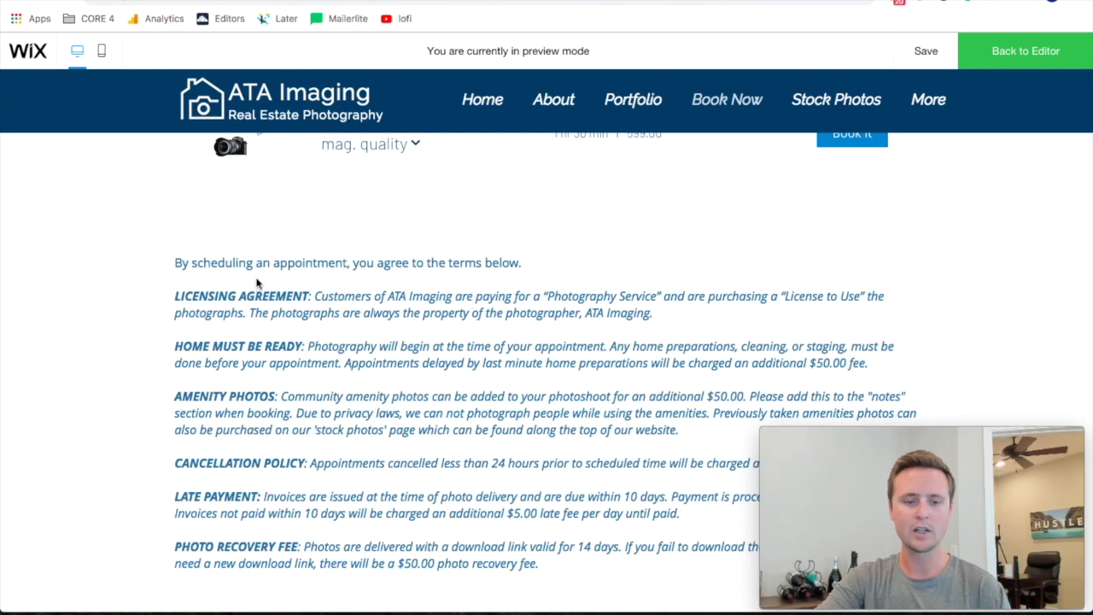
scroll(256, 286, "down", 1)
scroll(256, 294, "up", 10)
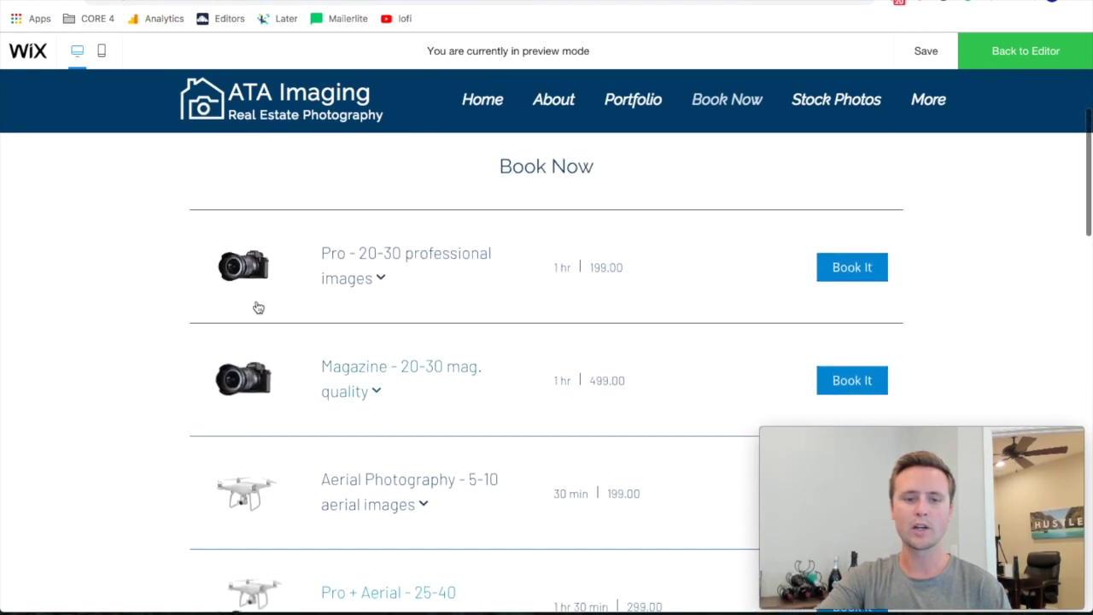
scroll(256, 308, "up", 2)
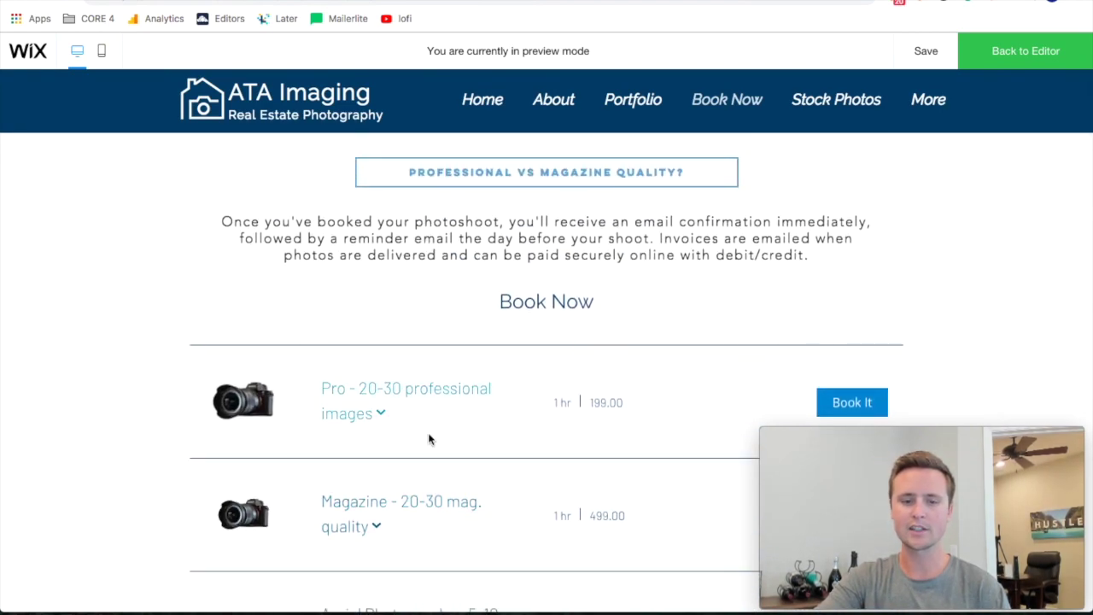
scroll(430, 439, "down", 1)
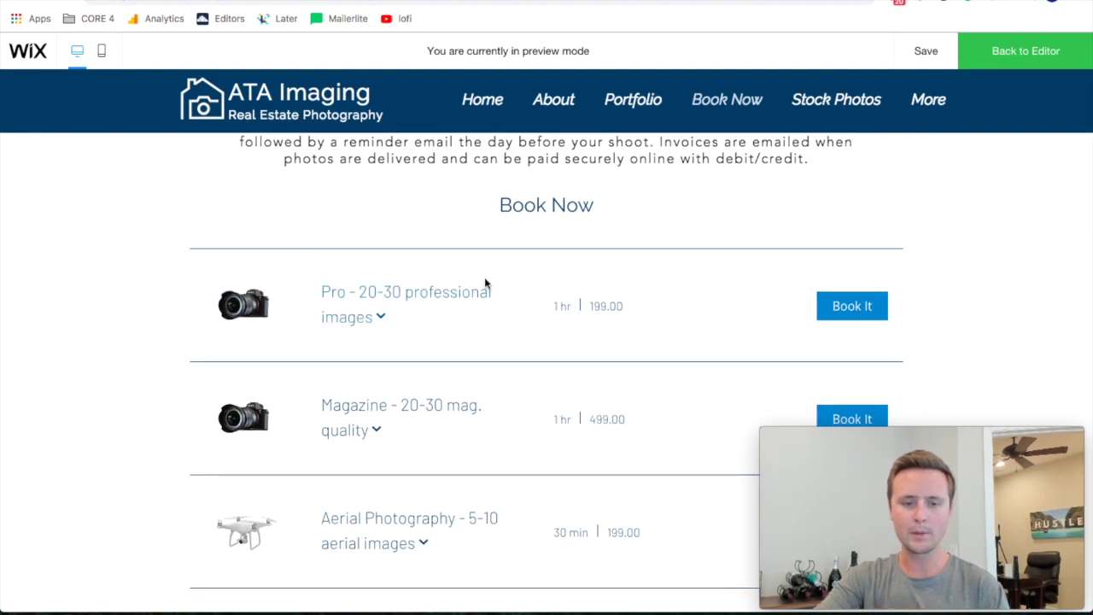
scroll(526, 261, "down", 1)
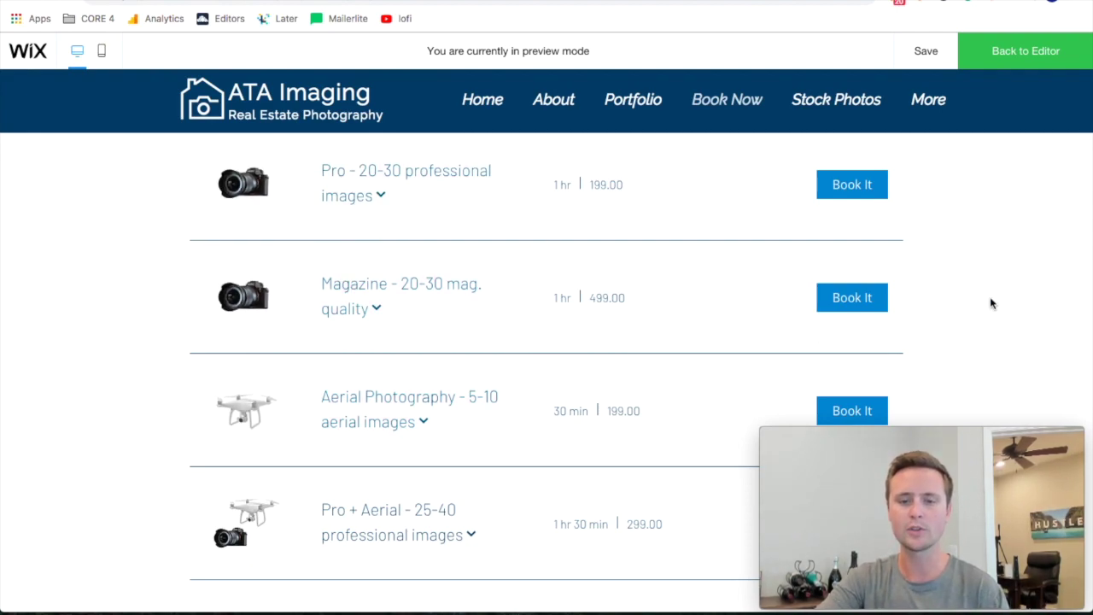
scroll(990, 301, "up", 1)
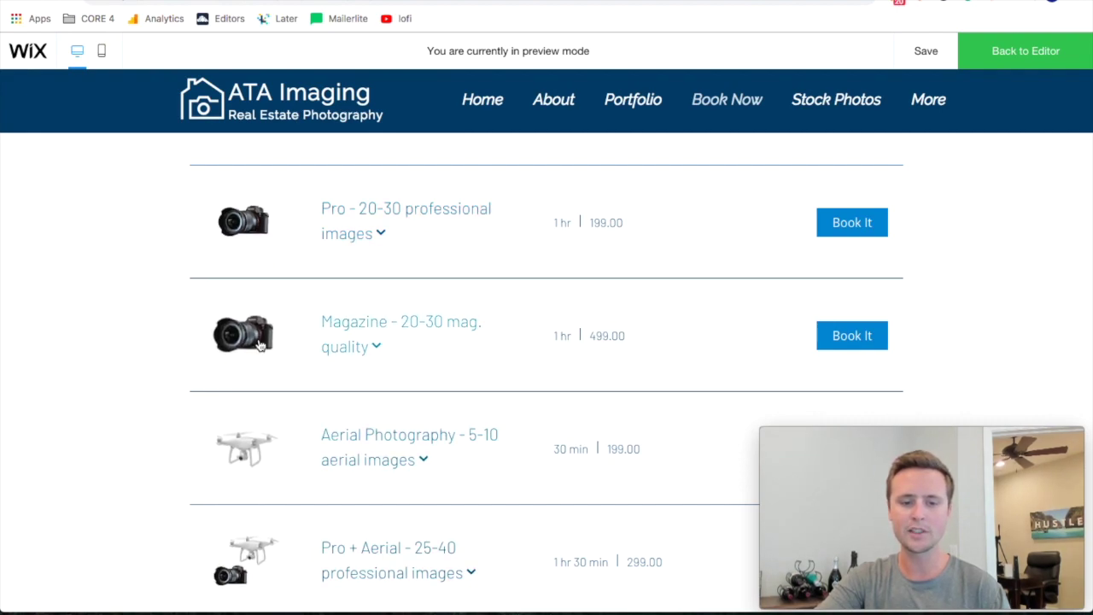
scroll(247, 201, "down", 4)
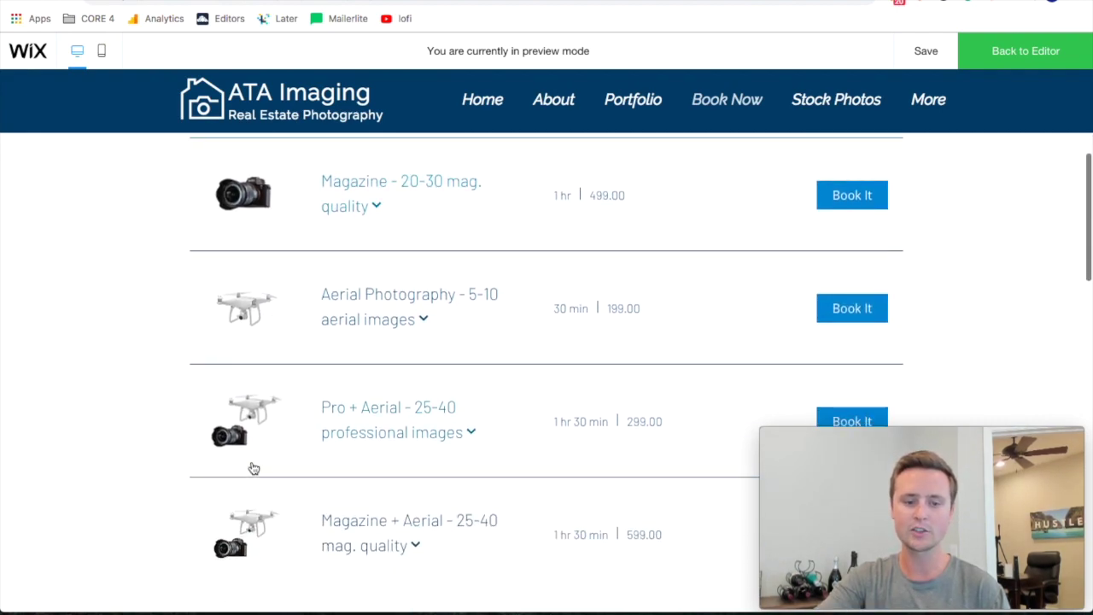
scroll(300, 379, "up", 5)
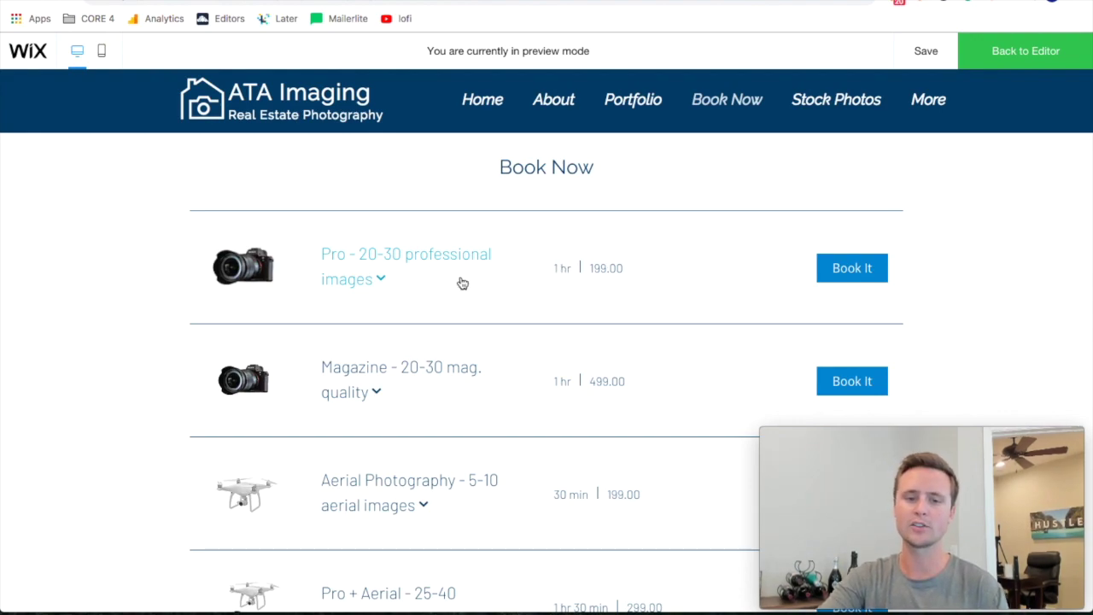
Step: View the full details page of the Pro - 20-30 professional images service and return to the services list
left_click(381, 278)
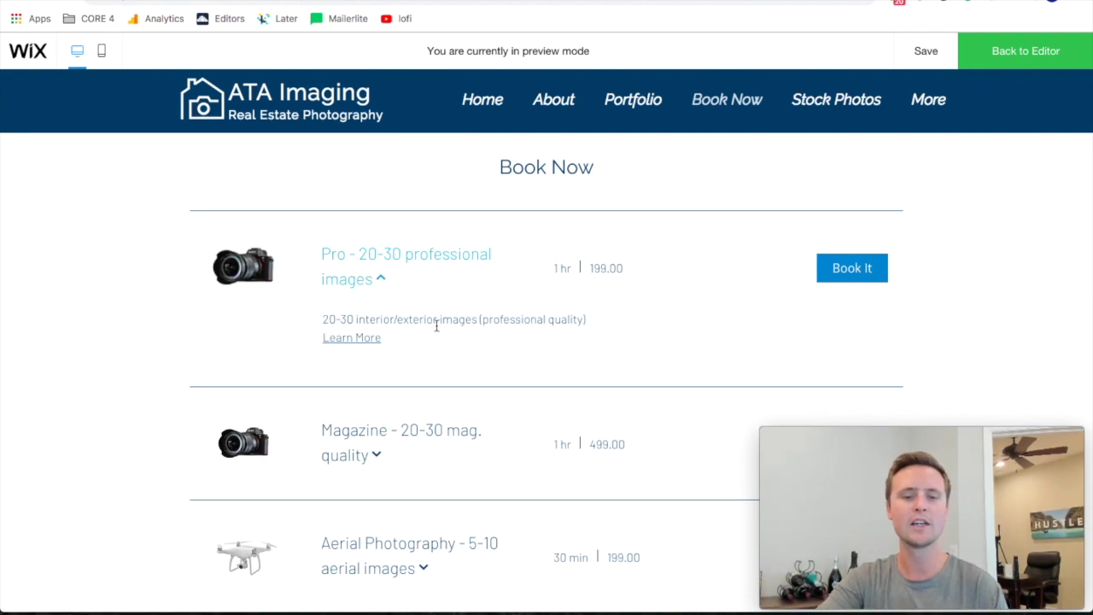
left_click(351, 338)
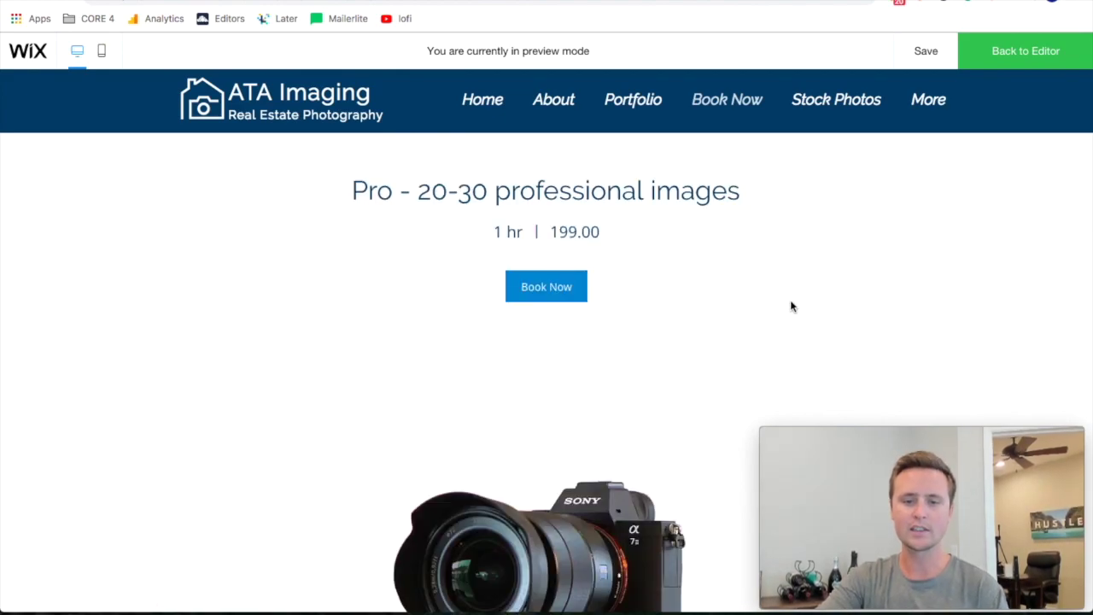
scroll(790, 306, "down", 10)
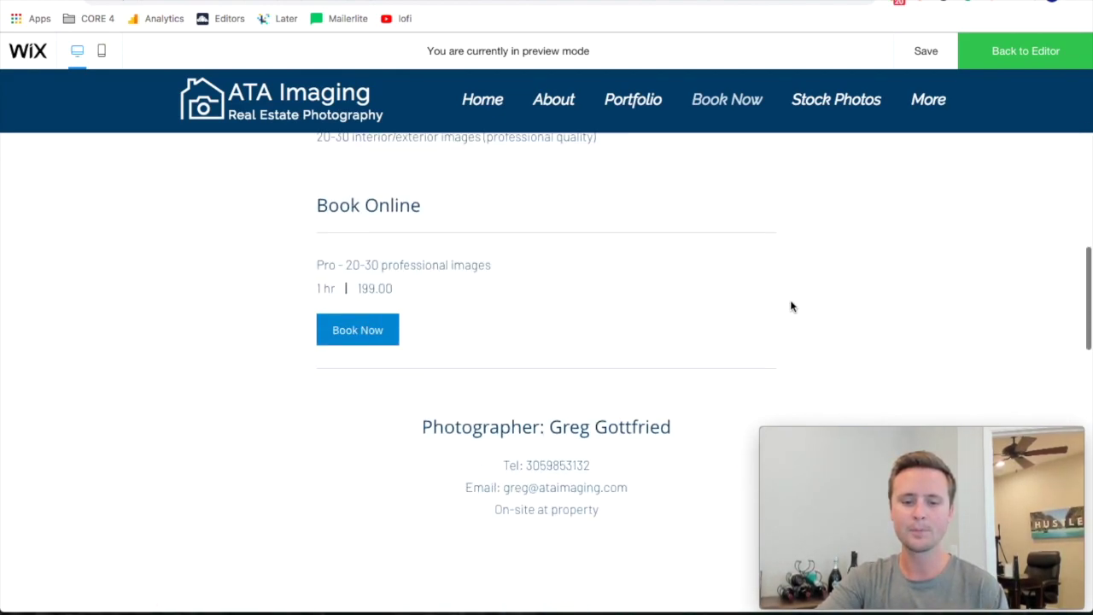
scroll(790, 306, "down", 5)
scroll(791, 307, "up", 12)
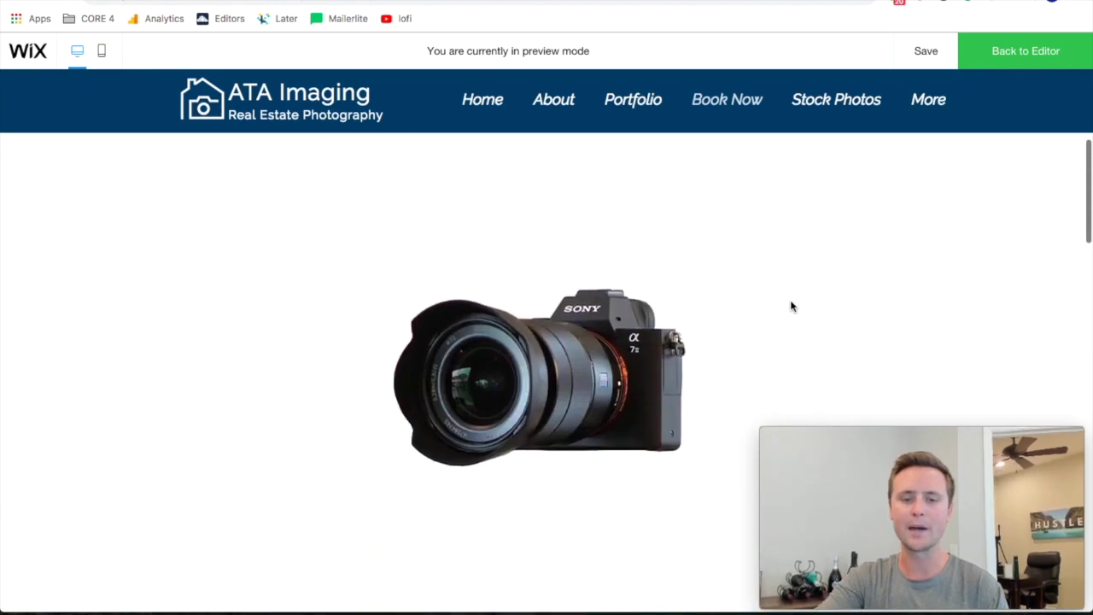
scroll(790, 307, "up", 3)
left_click(210, 257)
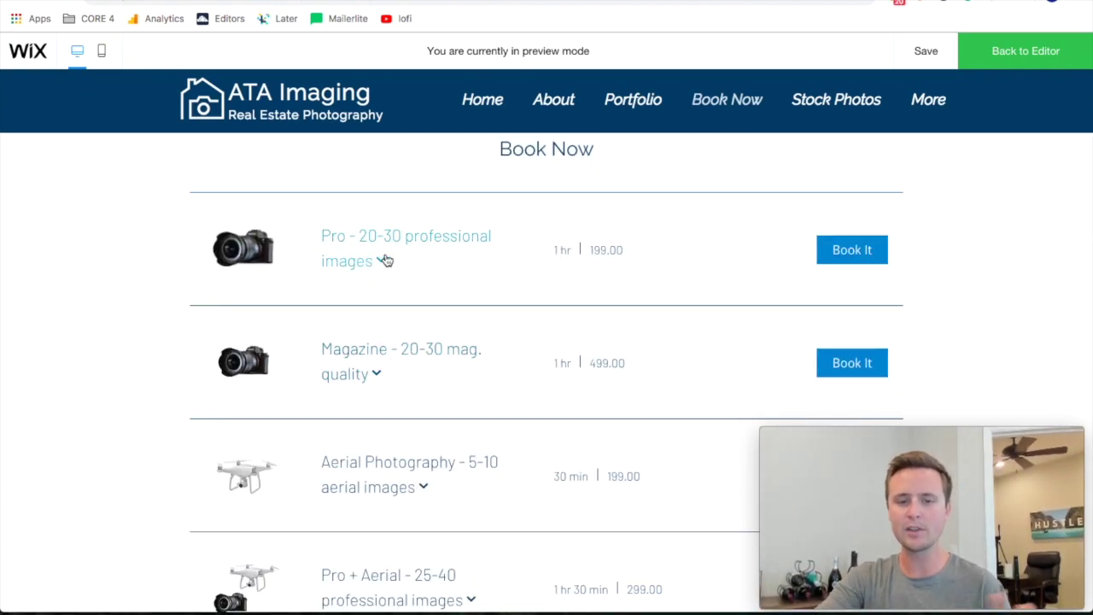
Step: Check the short description of the Pro - 20-30 professional images service and start booking it
scroll(671, 295, "down", 1)
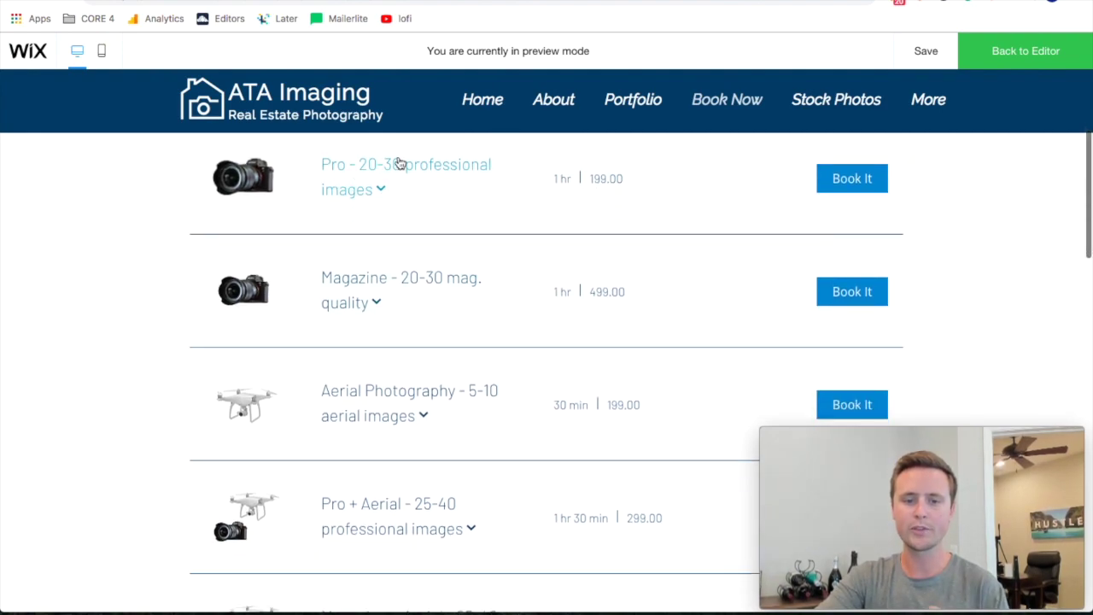
left_click(382, 189)
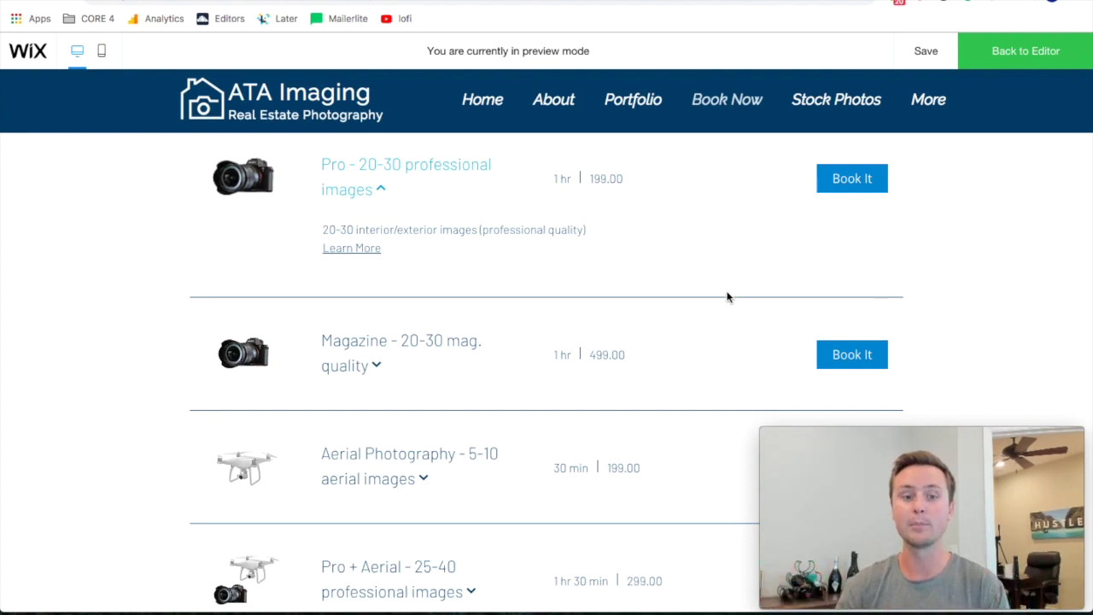
left_click(384, 195)
left_click(857, 179)
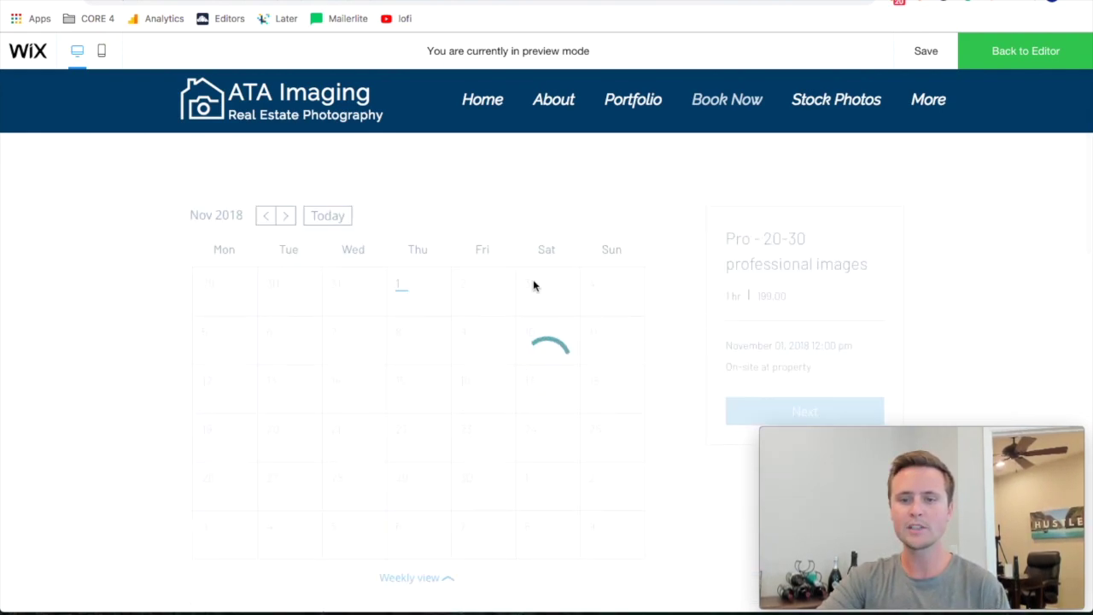
Step: Compare the available appointment hours for November 2, 3 and 4, 2018 in the booking calendar
scroll(791, 295, "down", 1)
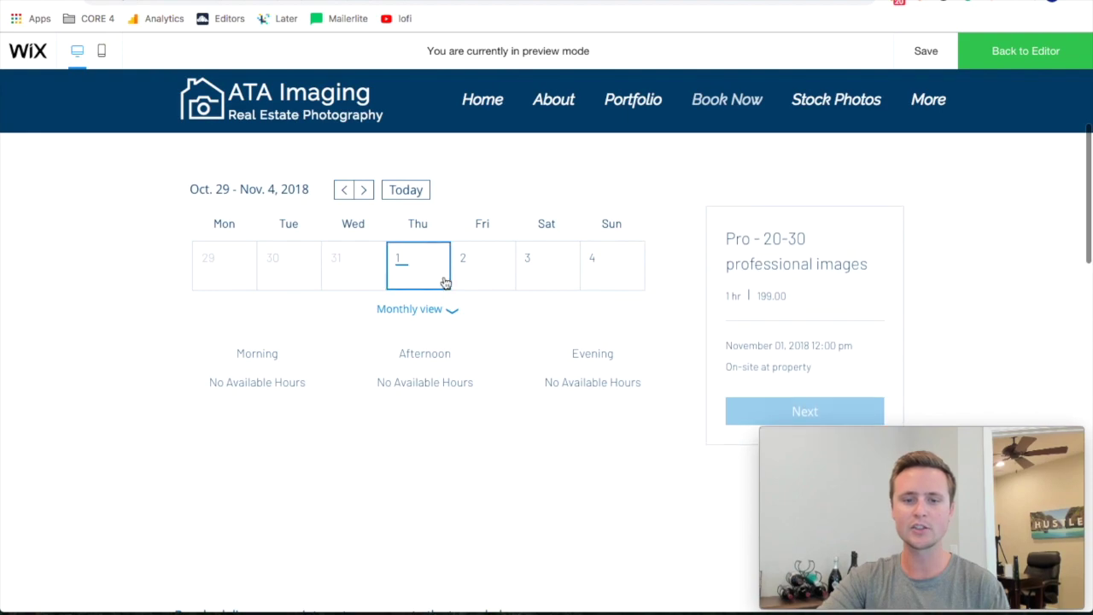
left_click(468, 275)
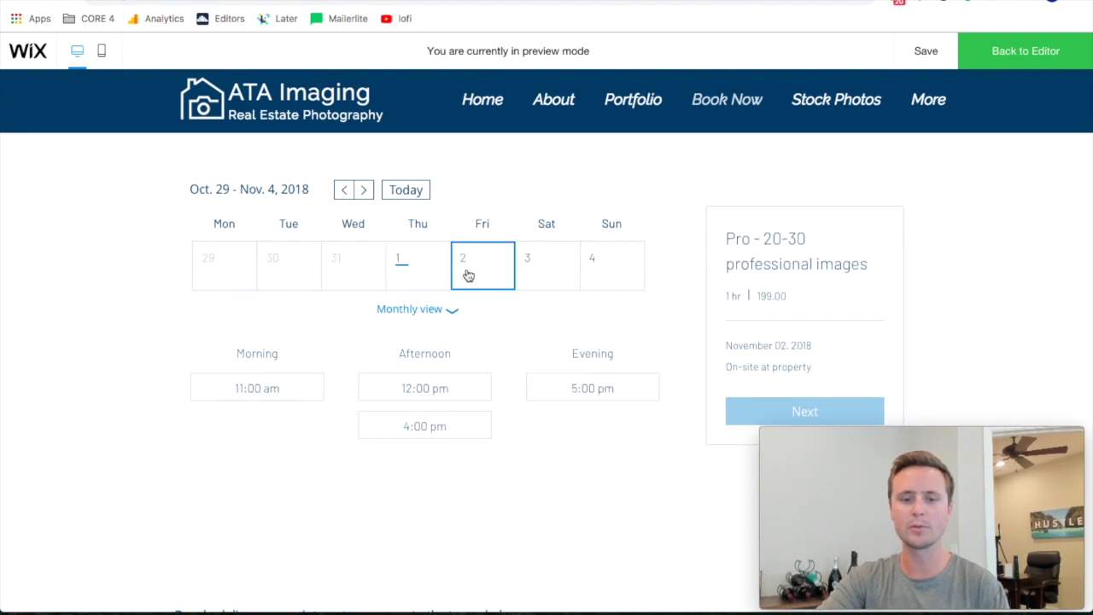
left_click(540, 289)
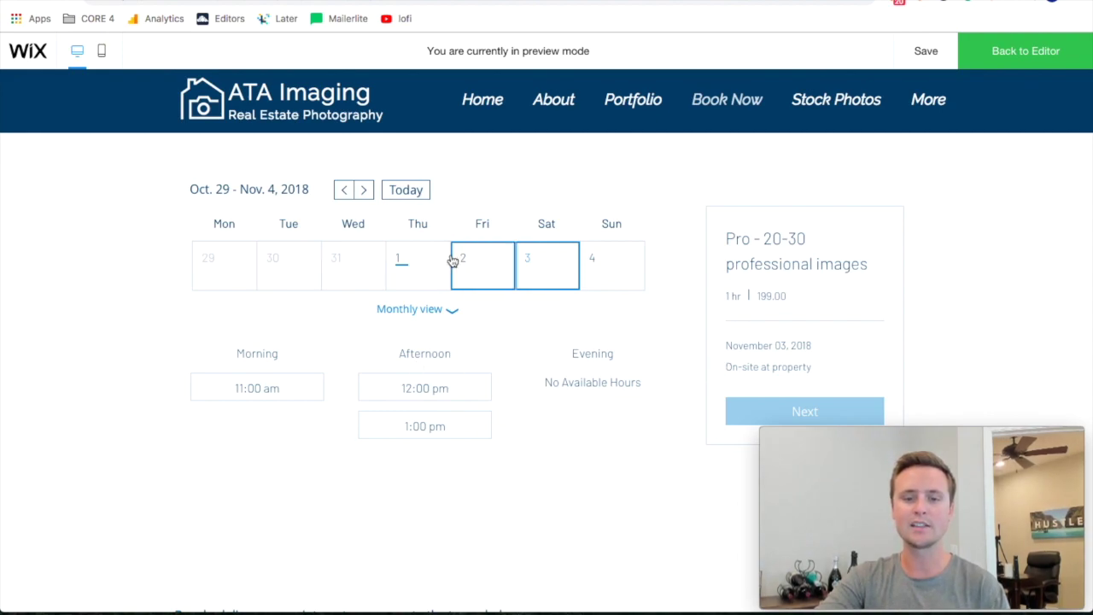
left_click(489, 277)
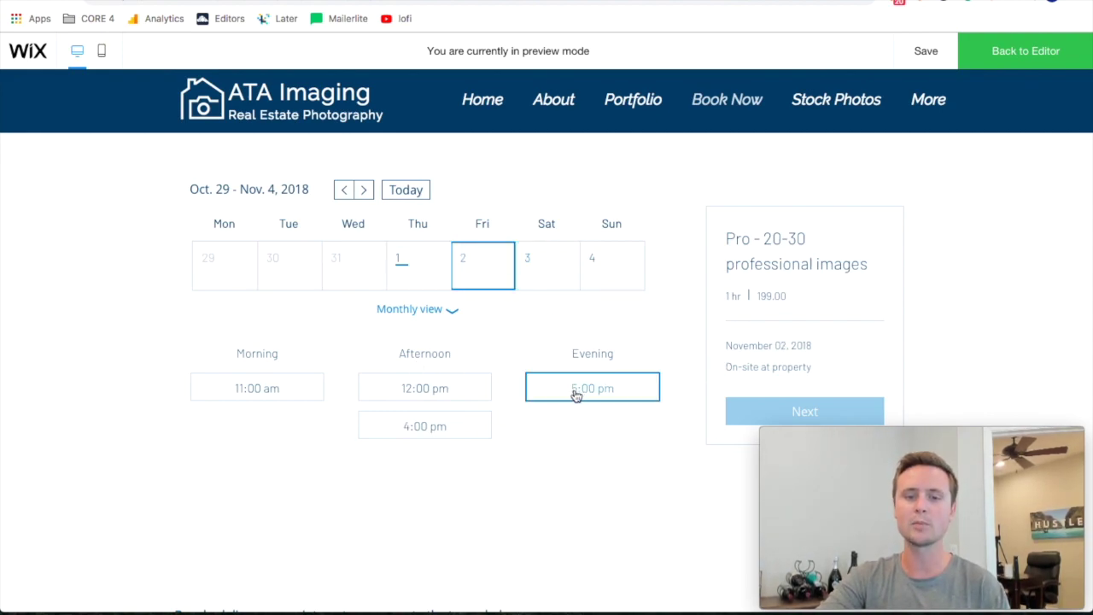
left_click(549, 264)
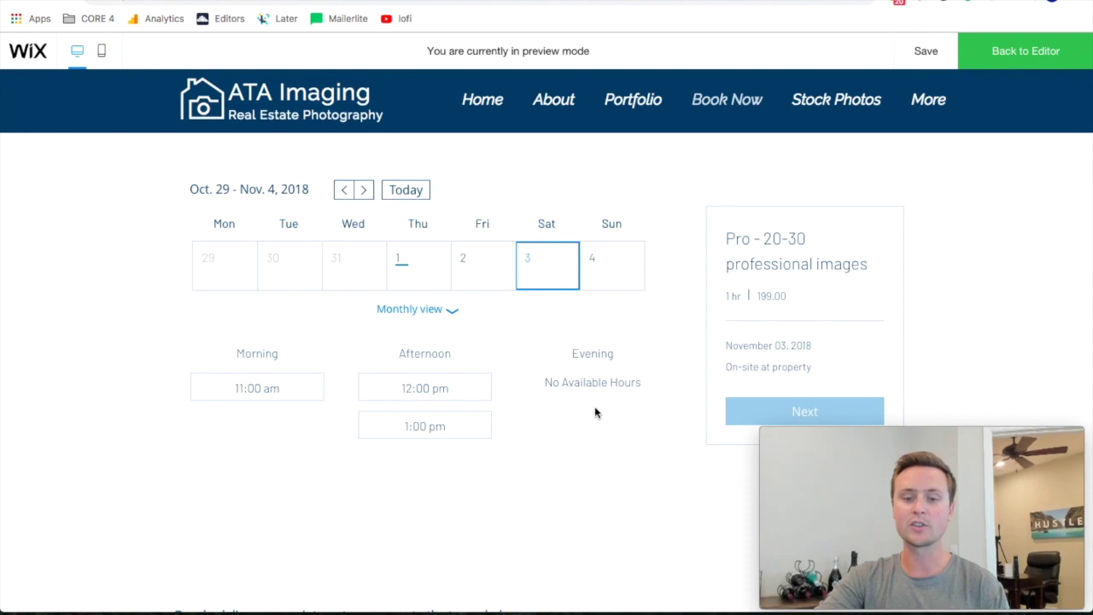
left_click(609, 276)
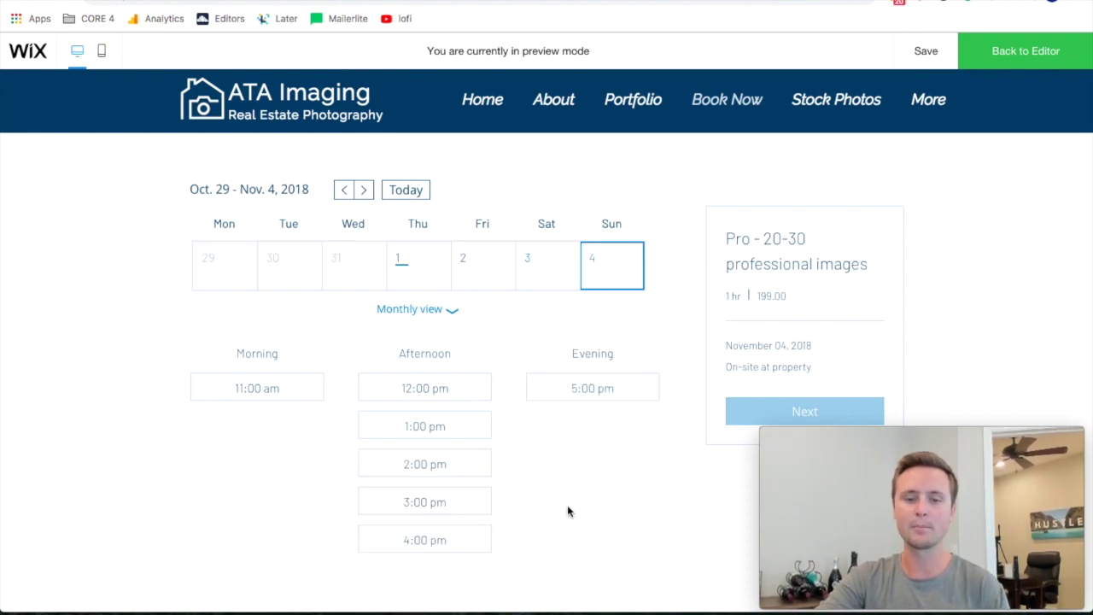
Step: Choose the 12:00 pm slot on Saturday, November 3, 2018 and proceed to the Photoshoot Information form
left_click(540, 267)
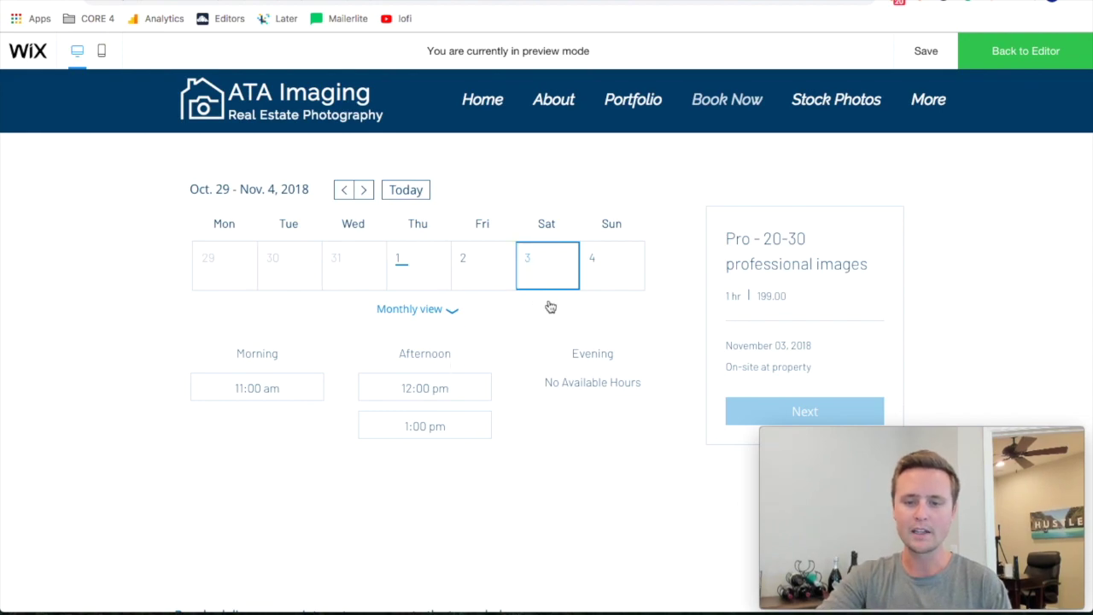
scroll(568, 320, "down", 1)
left_click(436, 357)
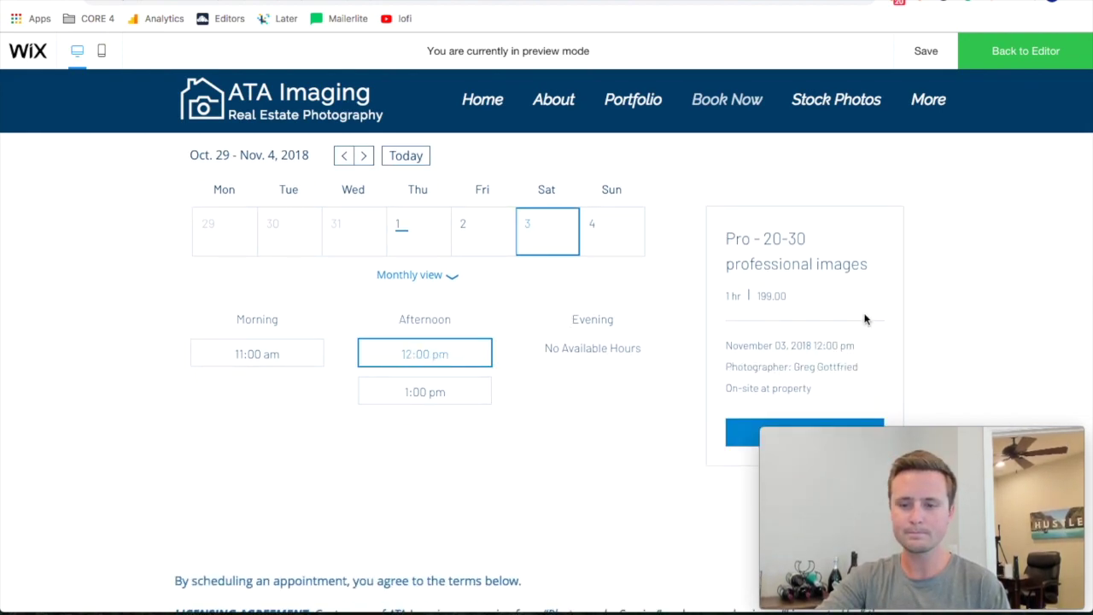
scroll(864, 317, "down", 1)
left_click(811, 398)
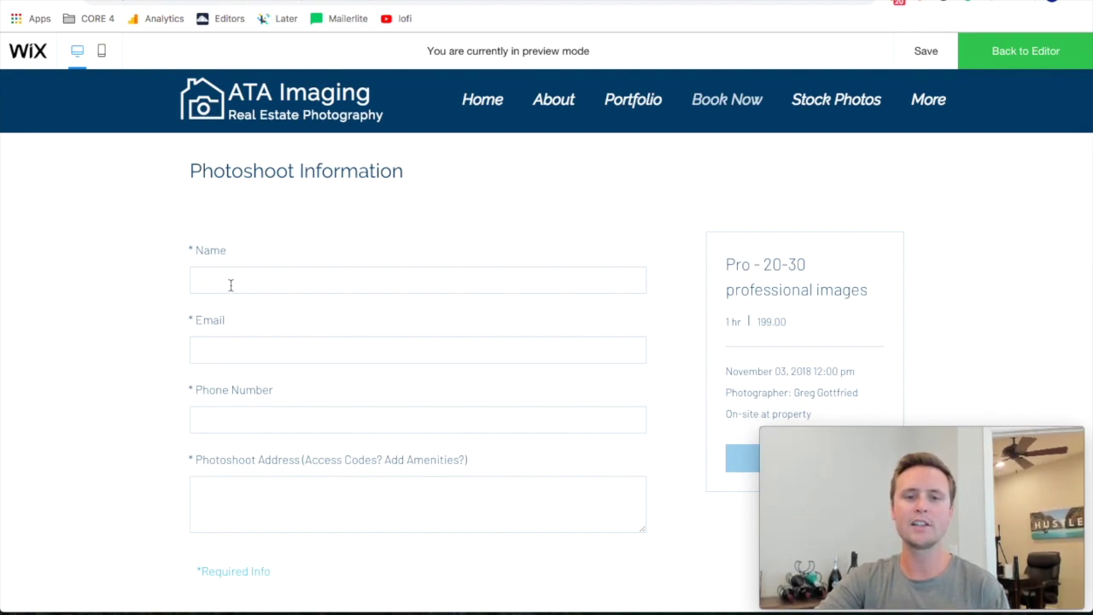
scroll(230, 285, "down", 1)
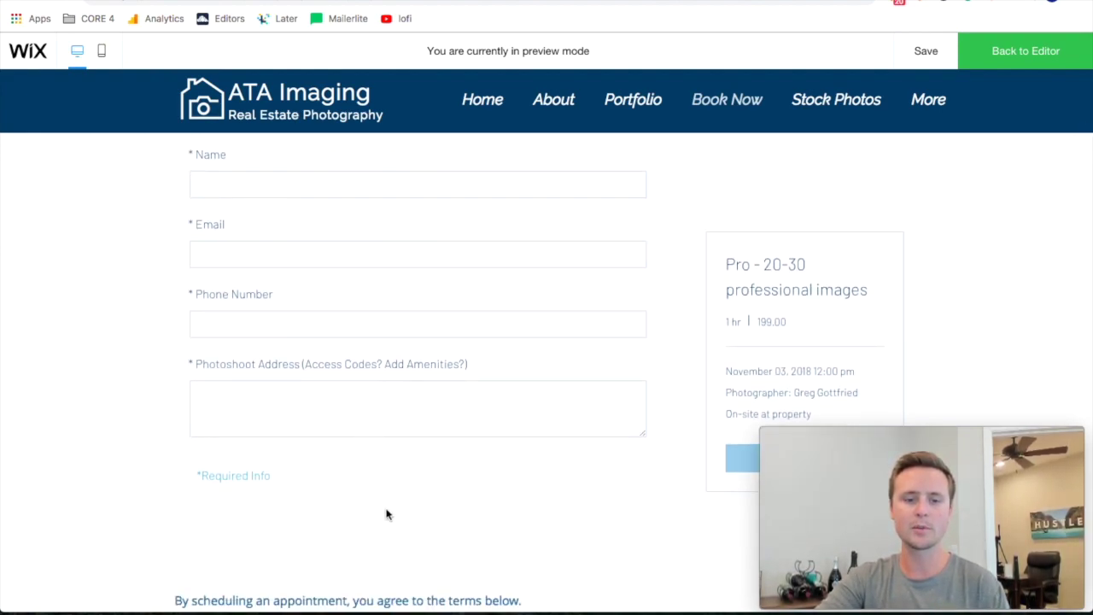
Step: Examine the required fields of the Photoshoot Information form, the booking summary and the scheduling terms below it
scroll(249, 370, "up", 2)
scroll(537, 330, "down", 1)
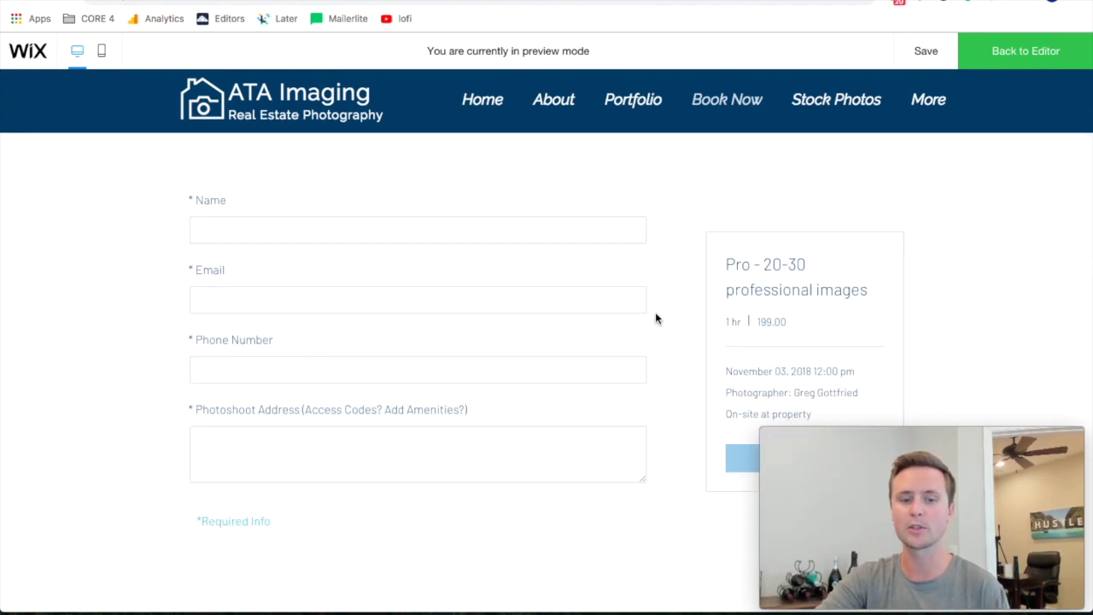
scroll(325, 278, "down", 1)
scroll(486, 288, "down", 1)
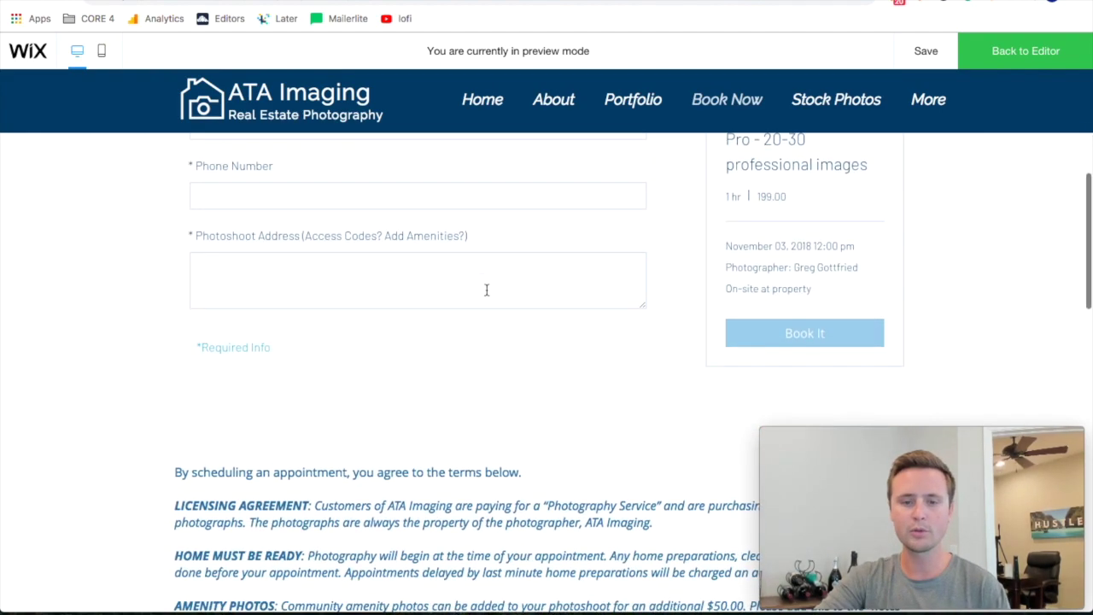
scroll(486, 290, "up", 2)
scroll(461, 305, "down", 2)
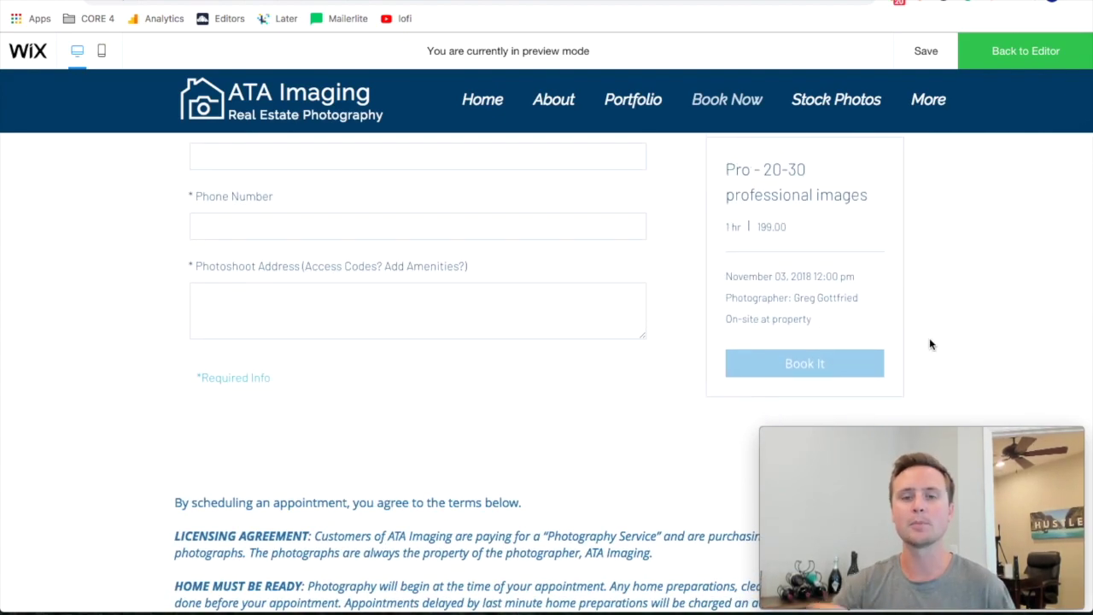
scroll(930, 342, "up", 1)
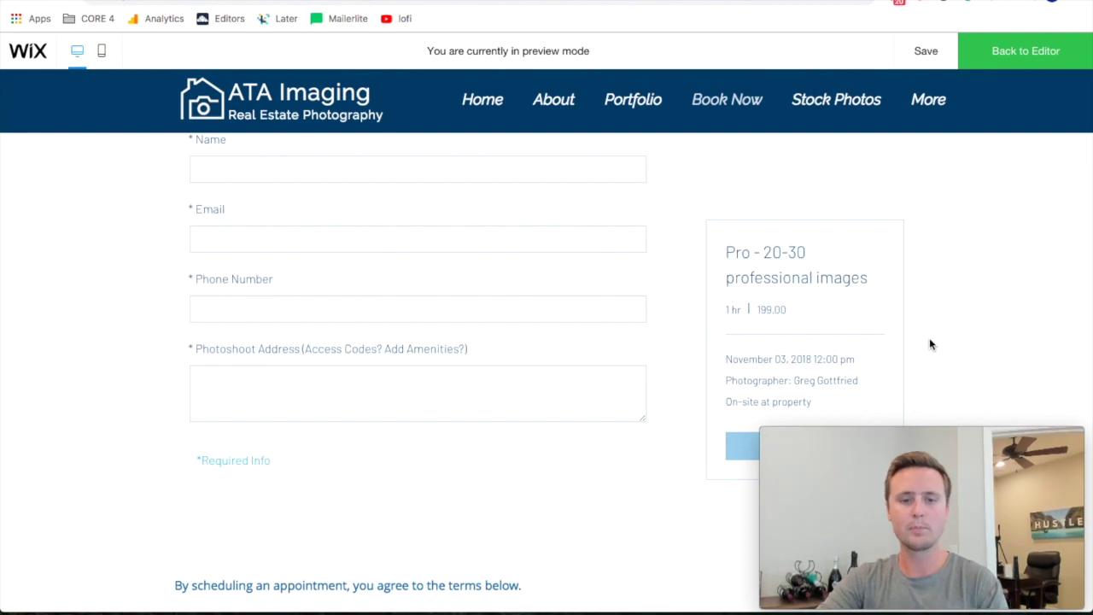
scroll(929, 341, "up", 3)
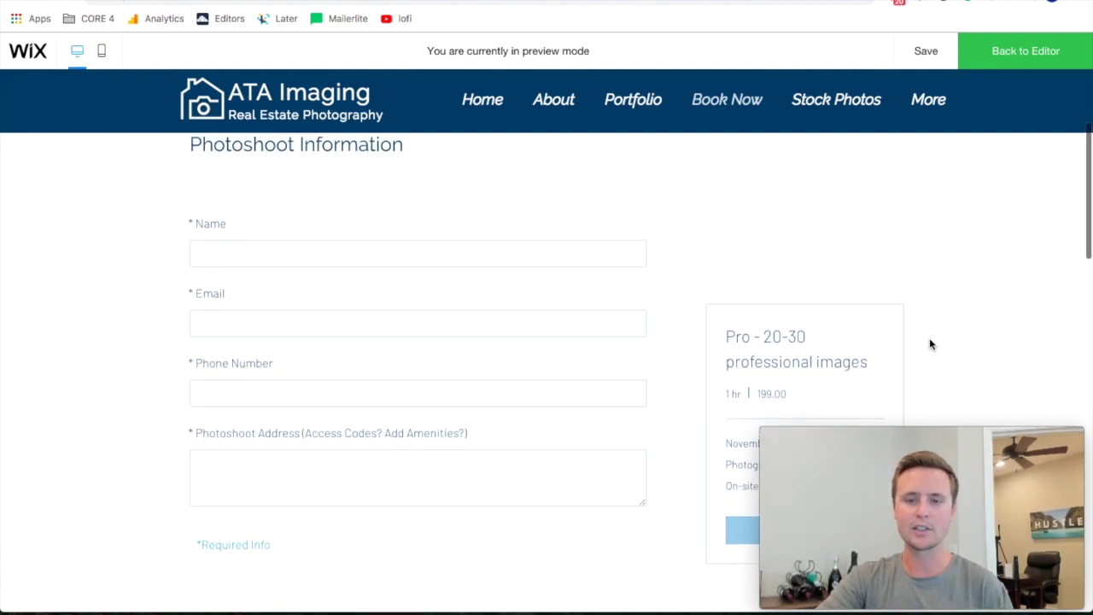
Step: Leave preview mode and open the Wix Bookings settings of the service list on the Book Now page
left_click(1029, 53)
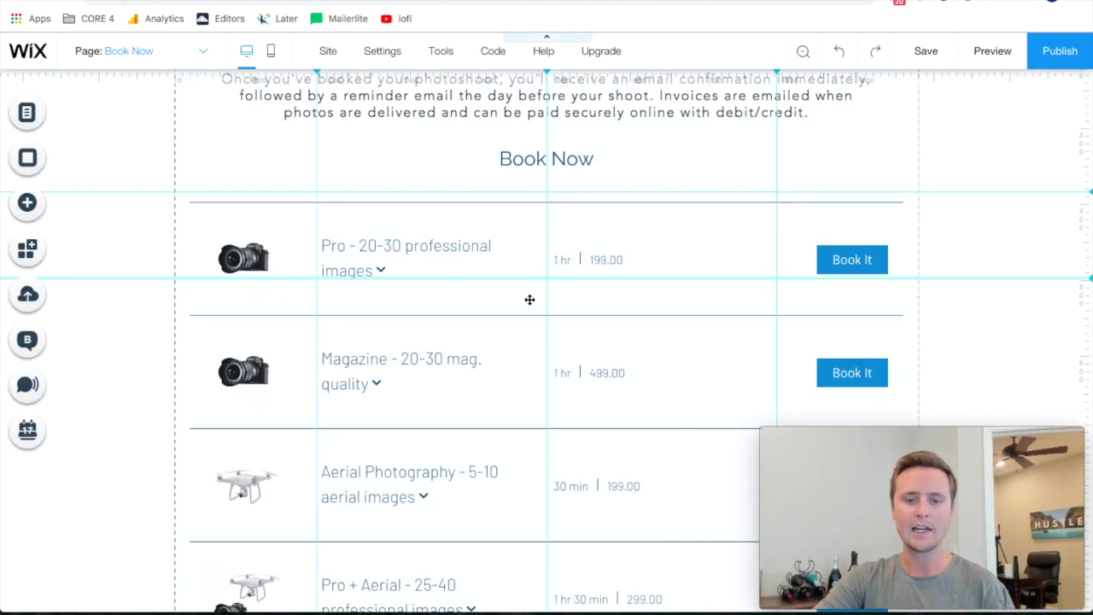
scroll(527, 254, "down", 1)
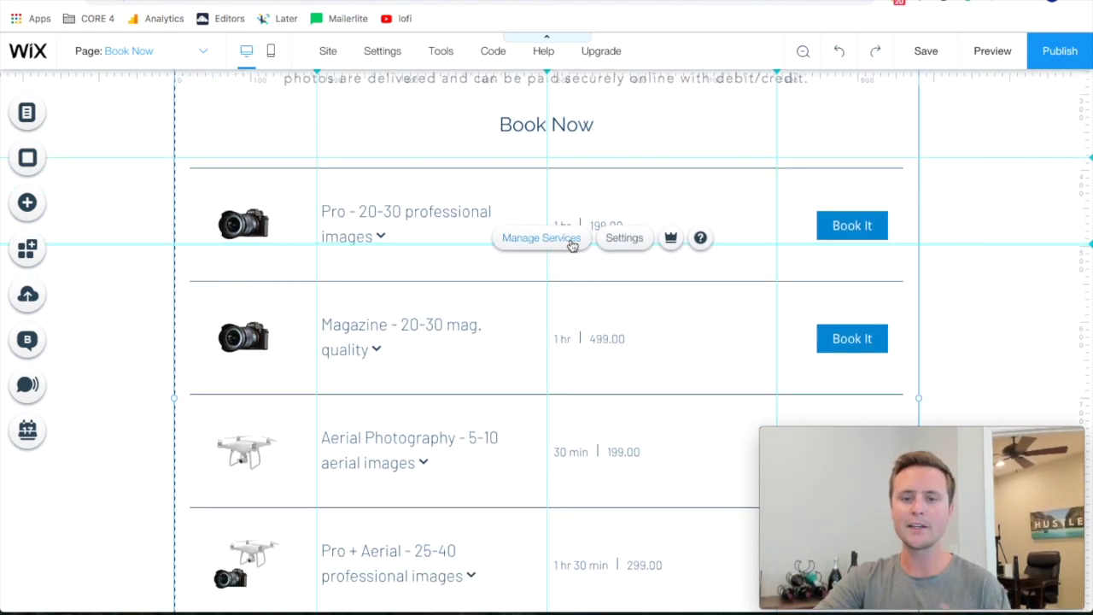
left_click(626, 247)
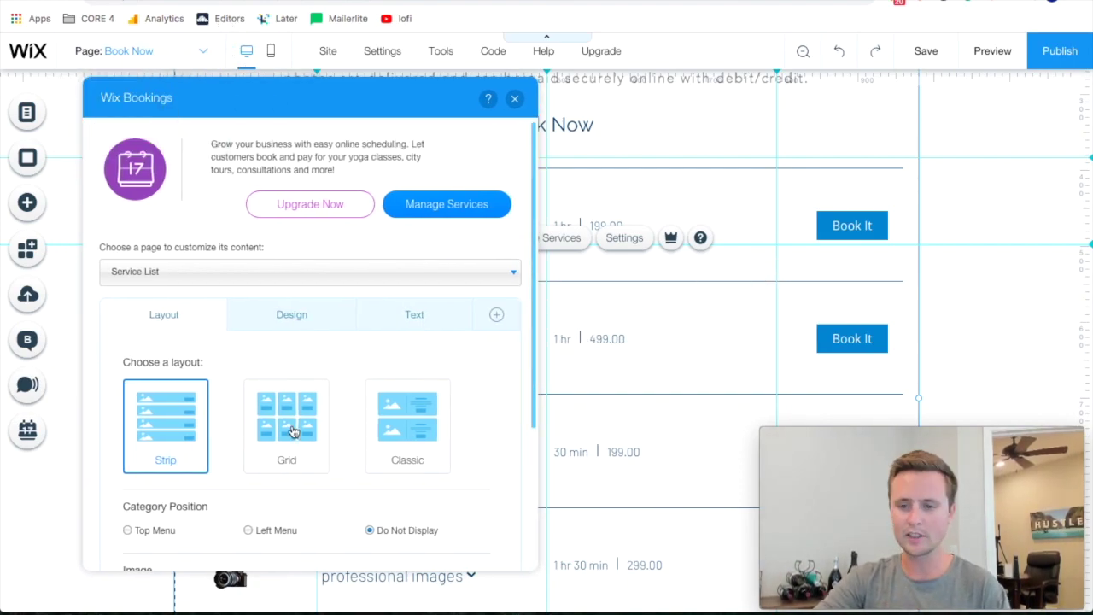
Step: Try the Grid layout for the service list, switch back to Strip and check the category and image options
left_click_drag(384, 110, 493, 90)
left_click(430, 427)
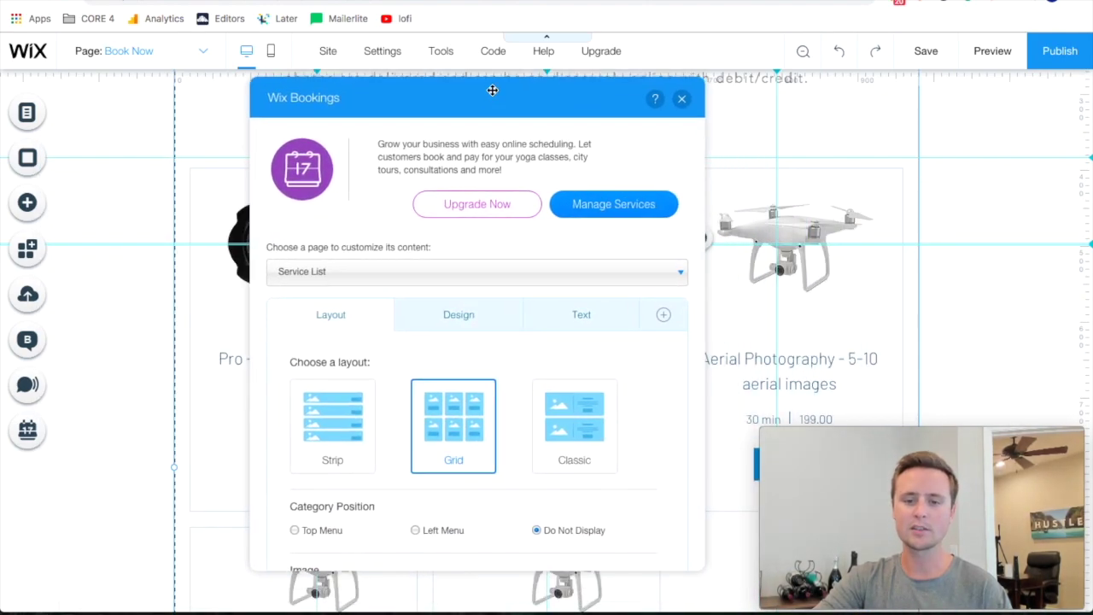
left_click(330, 430)
scroll(651, 335, "down", 3)
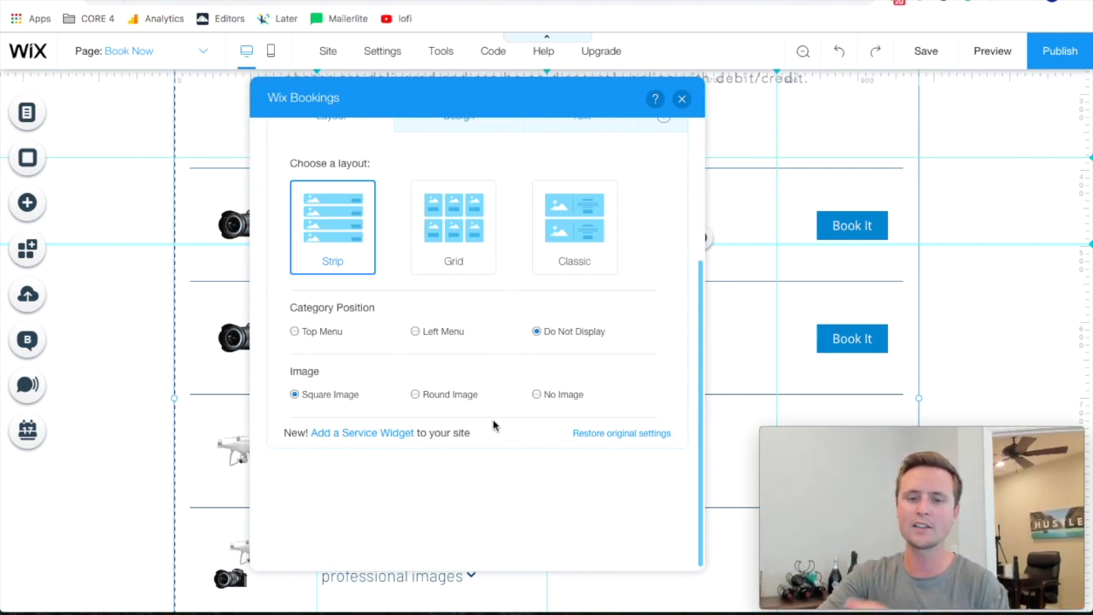
Step: View the design and text settings of the Service List page
scroll(493, 425, "up", 4)
left_click(475, 265)
left_click(571, 285)
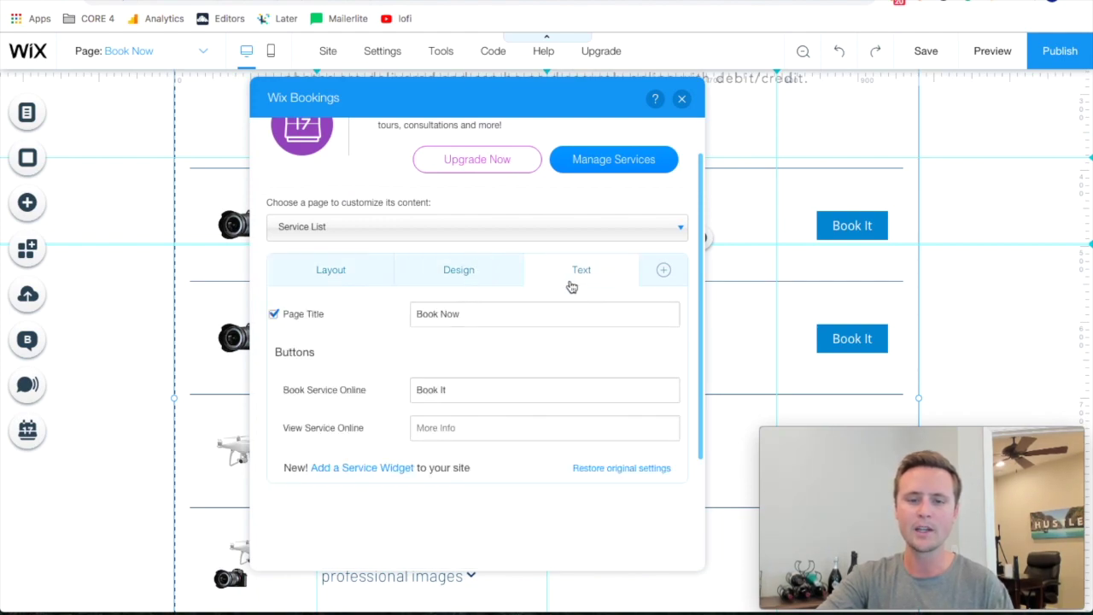
Step: Select the Add Your Info page for customization and go to its booking form in the Booking Manager
left_click(399, 228)
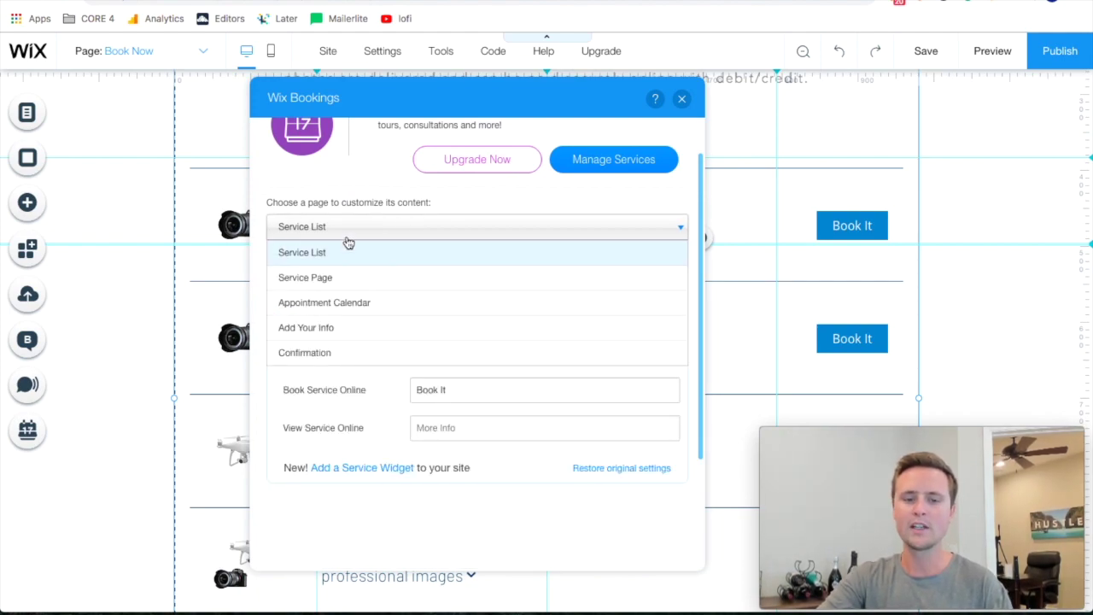
left_click(303, 327)
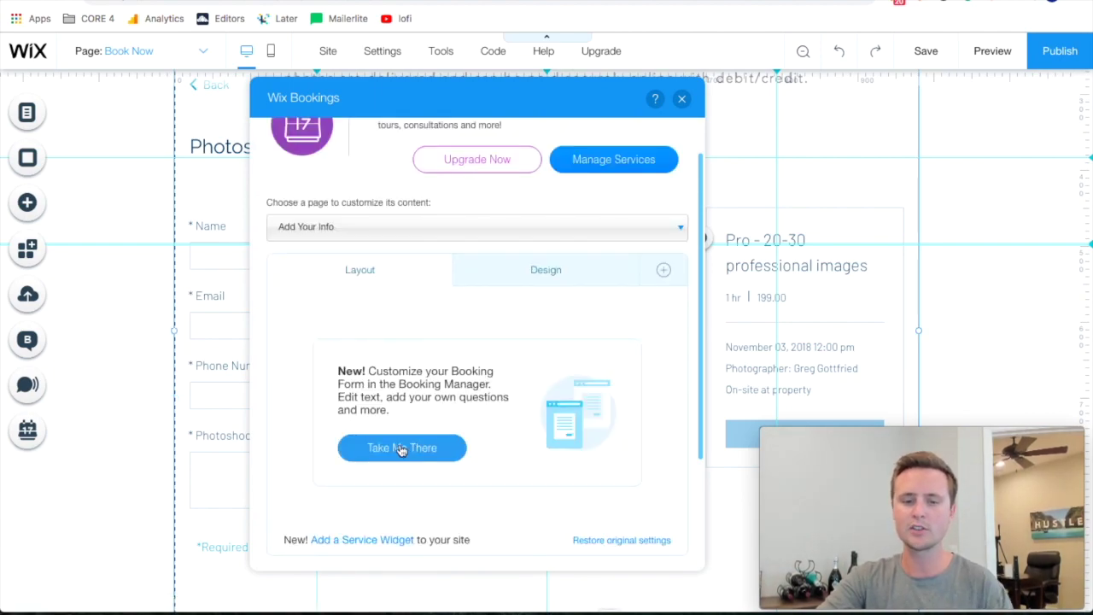
left_click(401, 450)
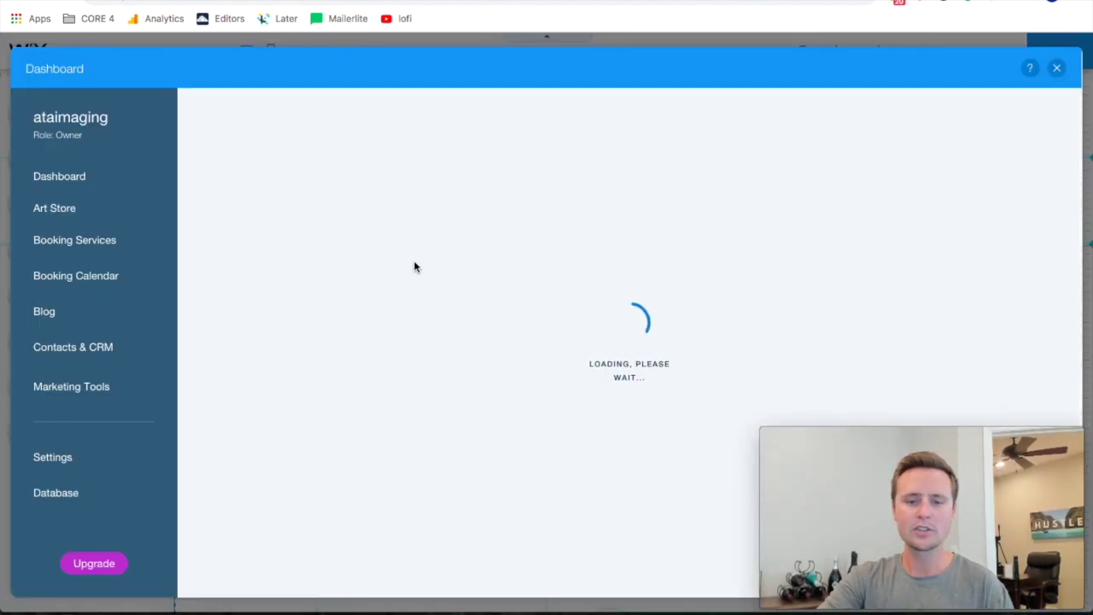
Step: Review the booking form's fields, checking the Name field's label settings and closing them without changes
scroll(723, 305, "down", 2)
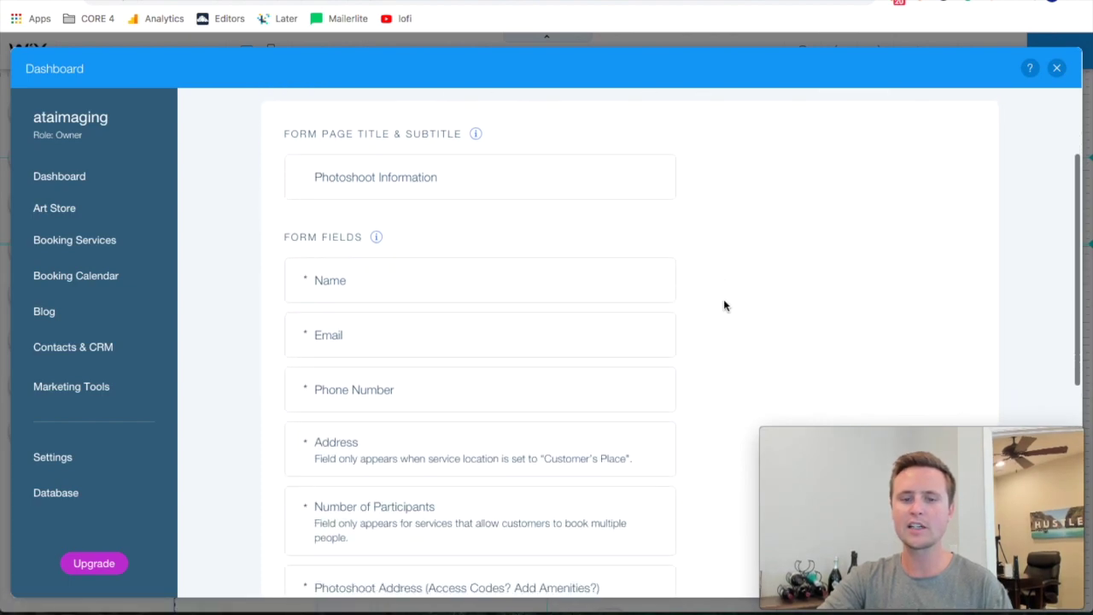
scroll(723, 305, "down", 1)
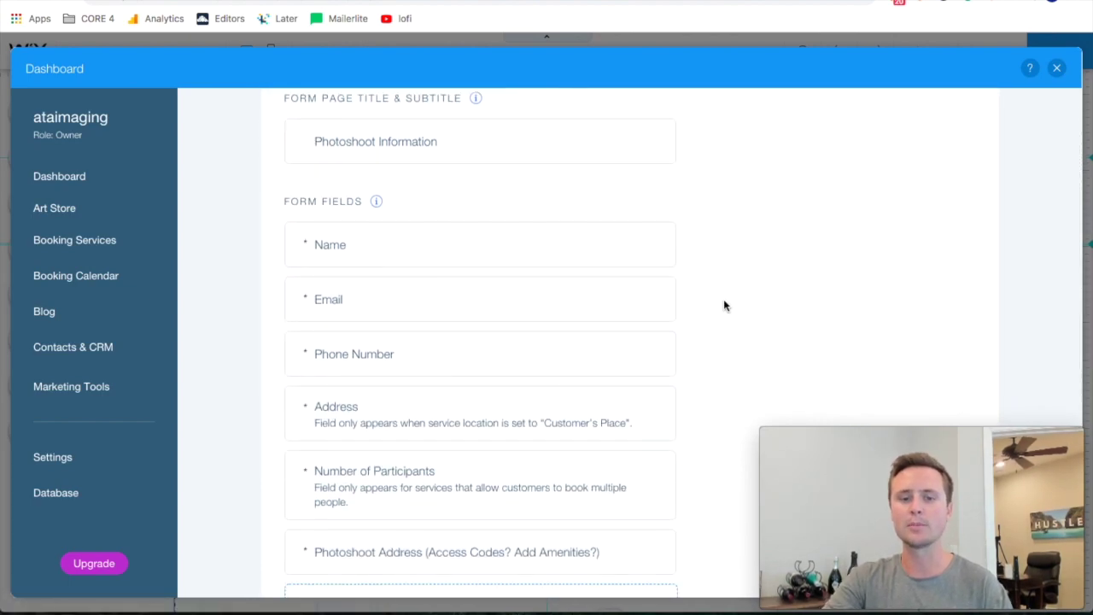
scroll(723, 299, "down", 2)
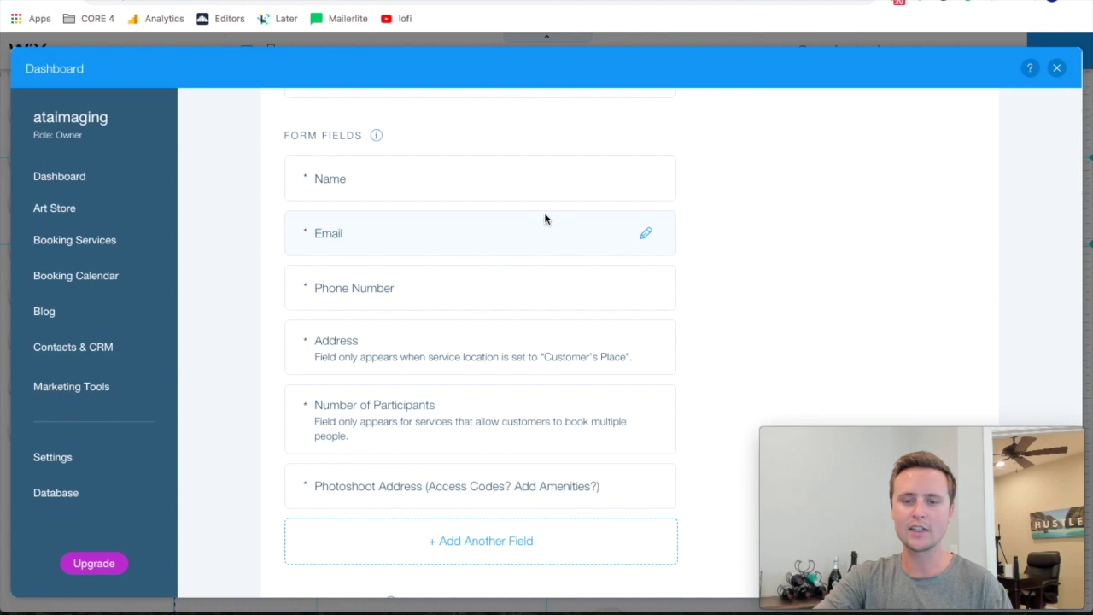
left_click(646, 180)
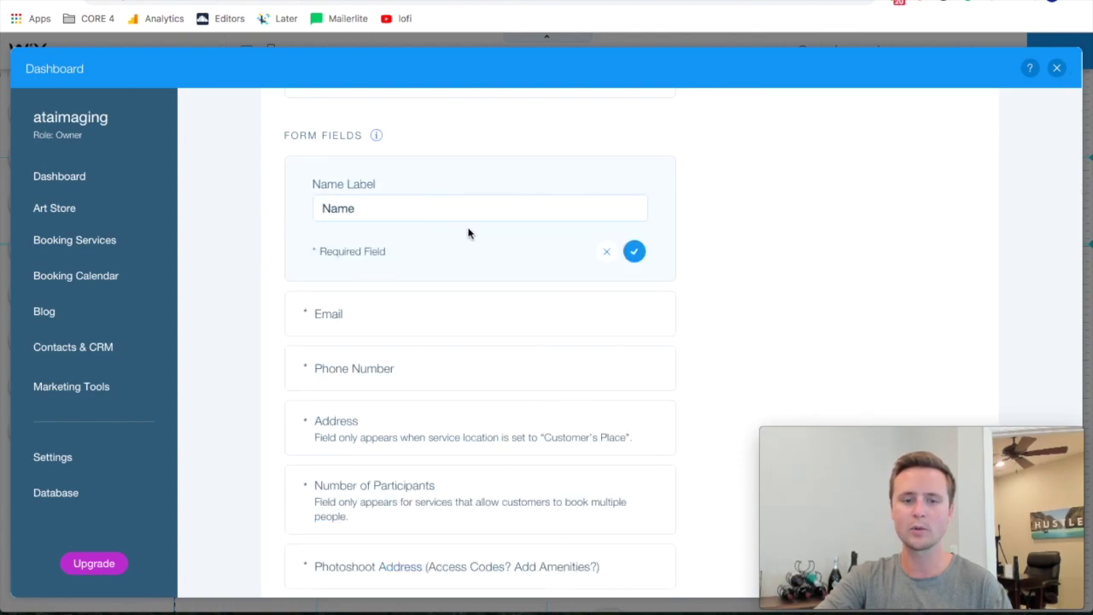
left_click(604, 251)
scroll(512, 384, "down", 4)
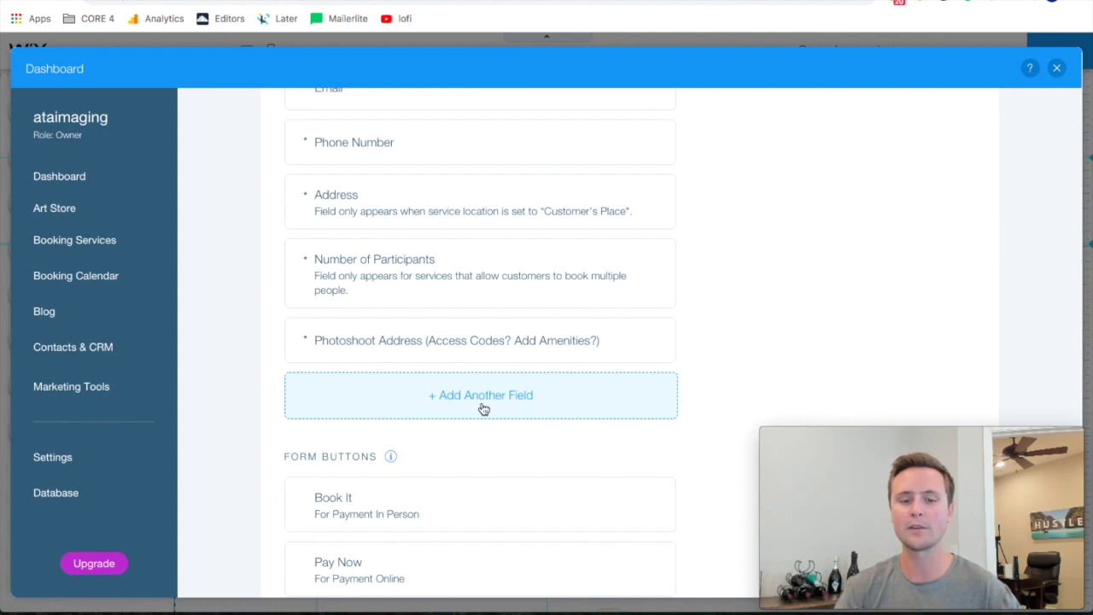
Step: Check the question text, answer type and required setting of the Photoshoot Address field and confirm them as they are
mouse_move(453, 359)
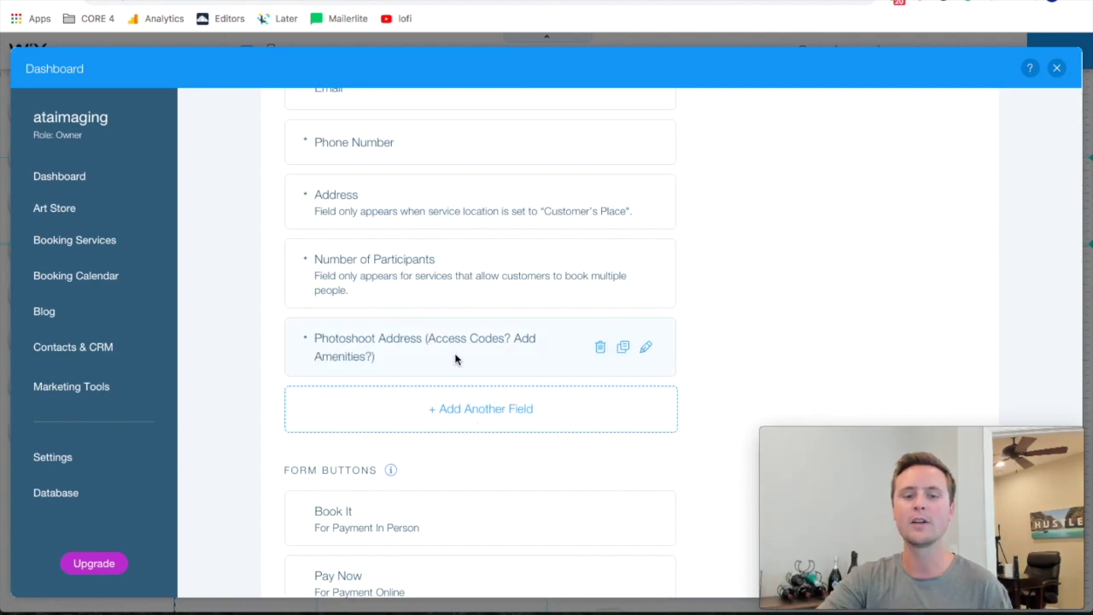
left_click(648, 350)
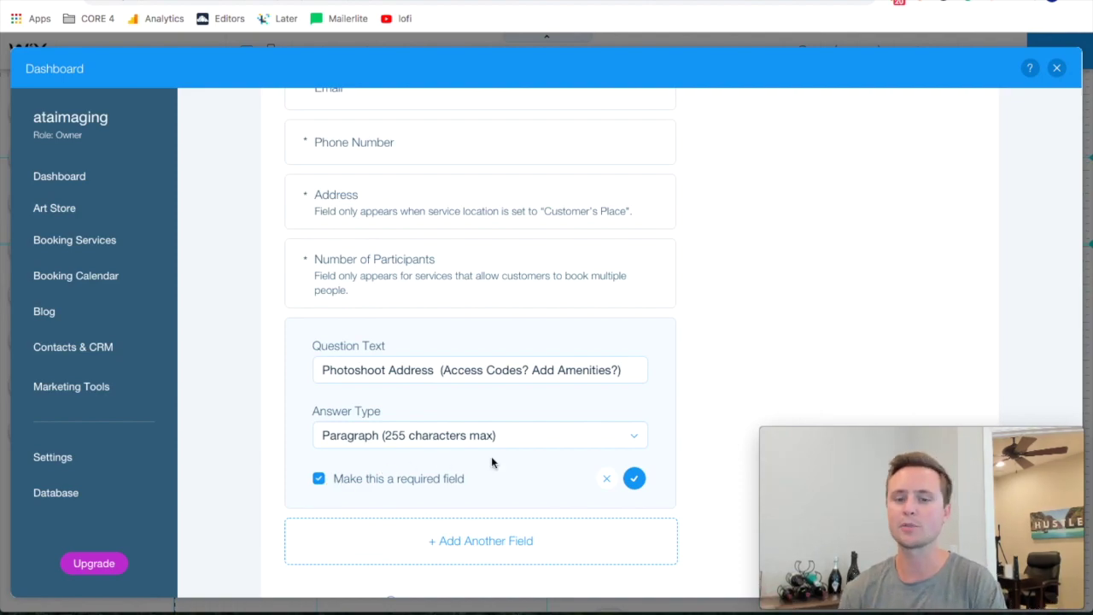
left_click(634, 478)
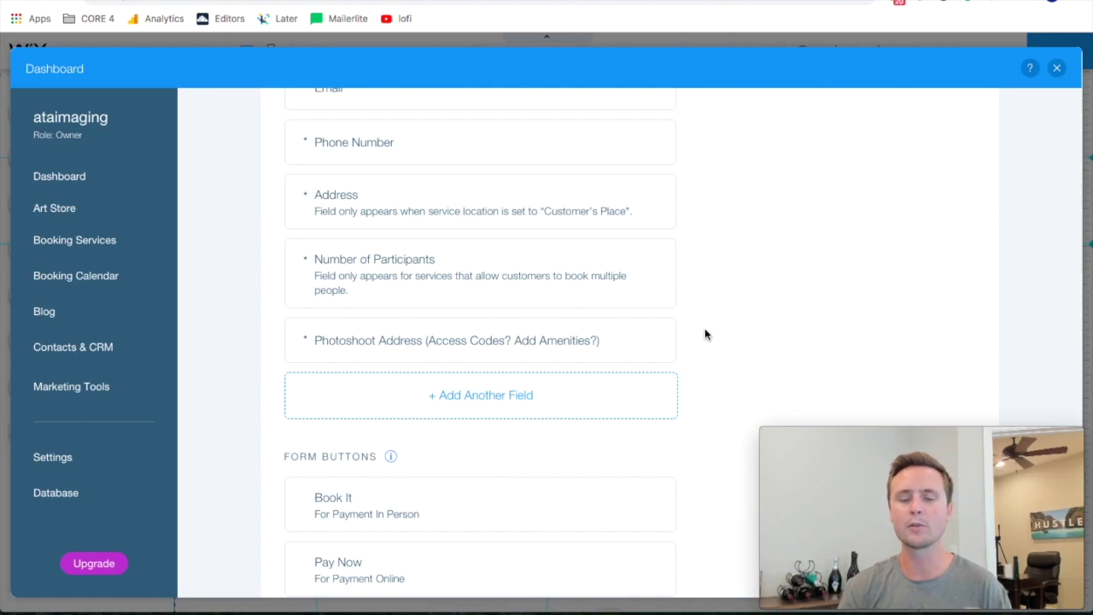
Step: Go to Booking Services and look over the photography services listed there
scroll(361, 379, "up", 1)
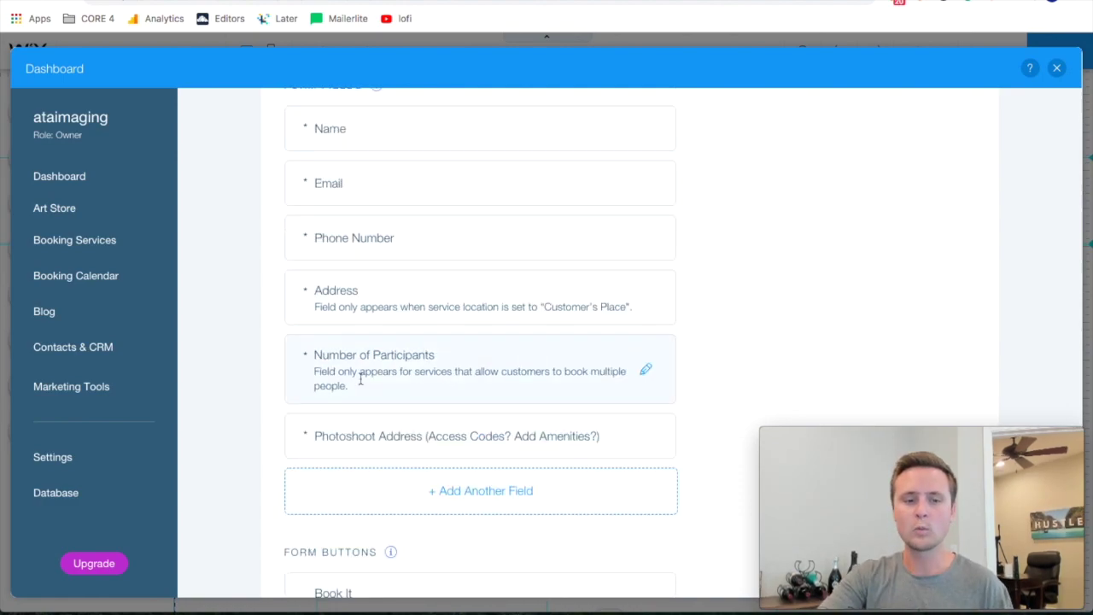
left_click(78, 243)
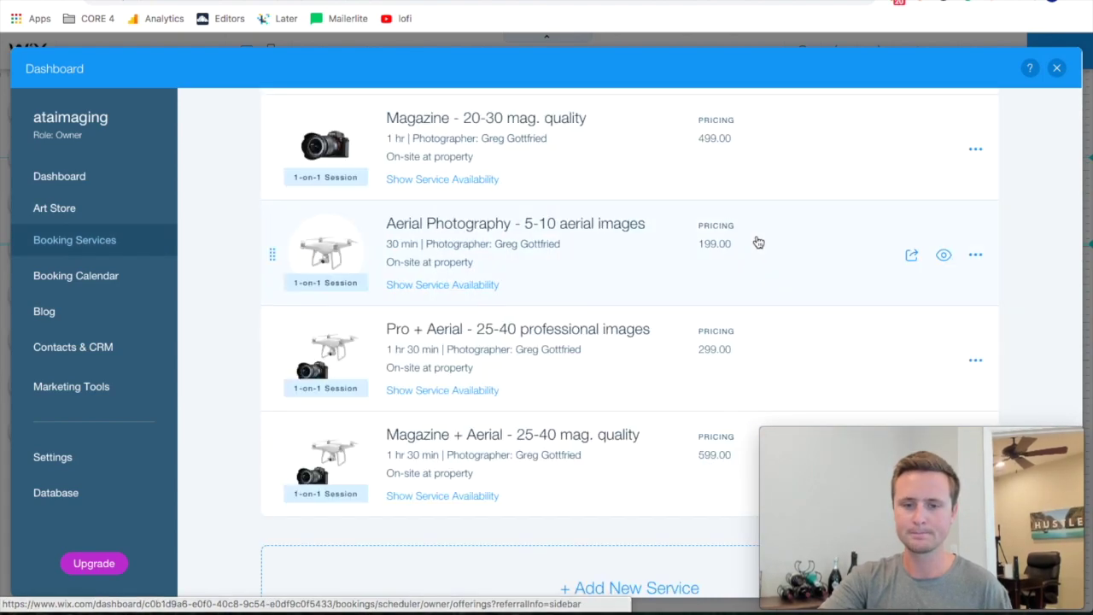
scroll(755, 242, "up", 2)
scroll(758, 242, "up", 1)
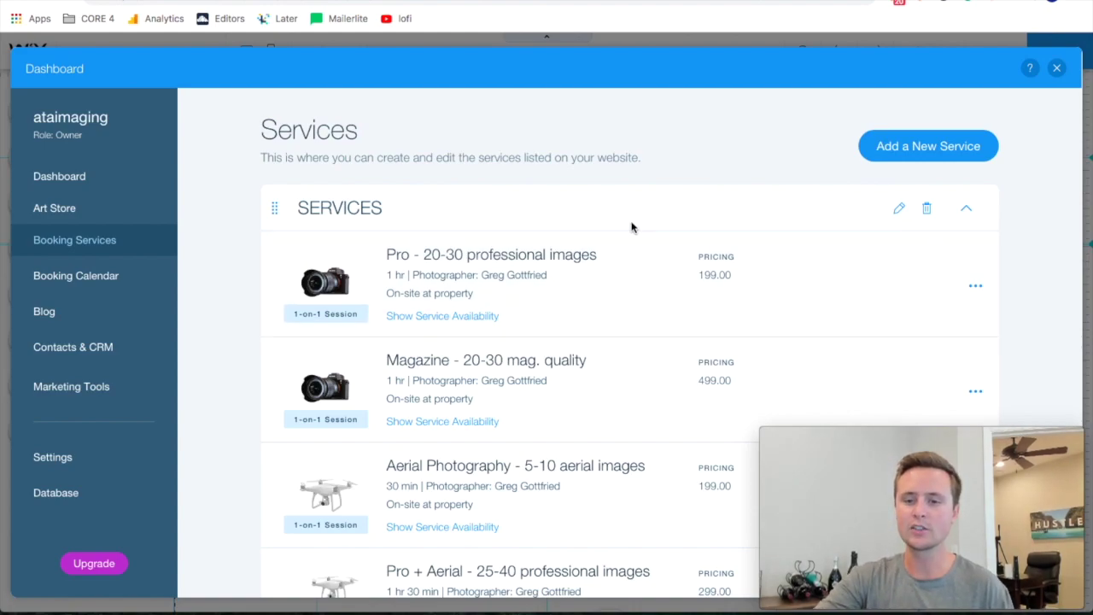
scroll(632, 228, "down", 1)
scroll(835, 163, "up", 1)
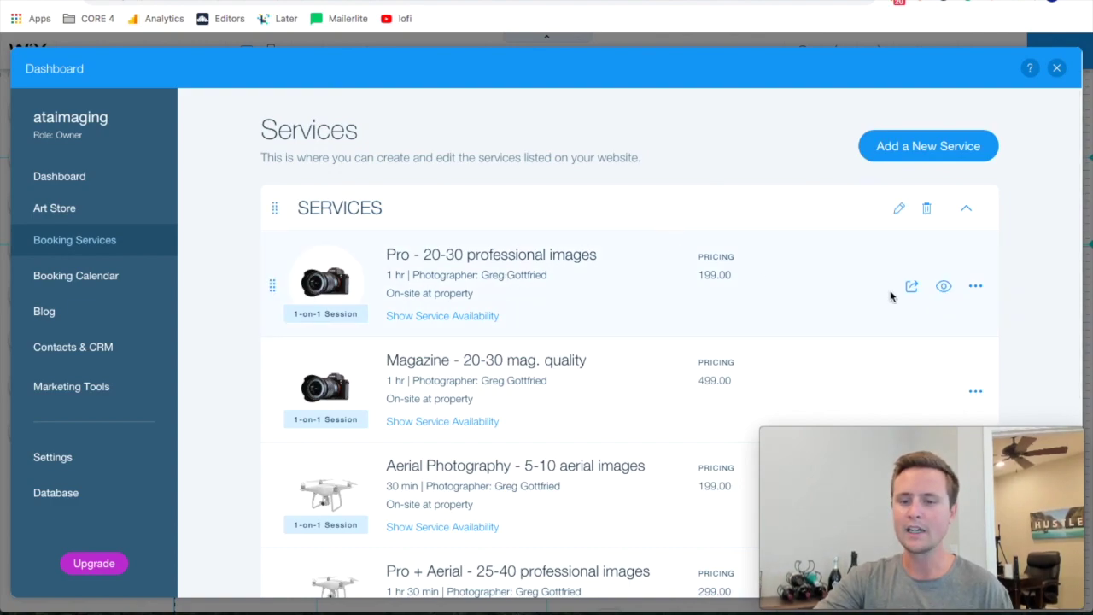
Step: Open the Pro - 20-30 professional images service for editing
left_click(976, 292)
left_click(973, 292)
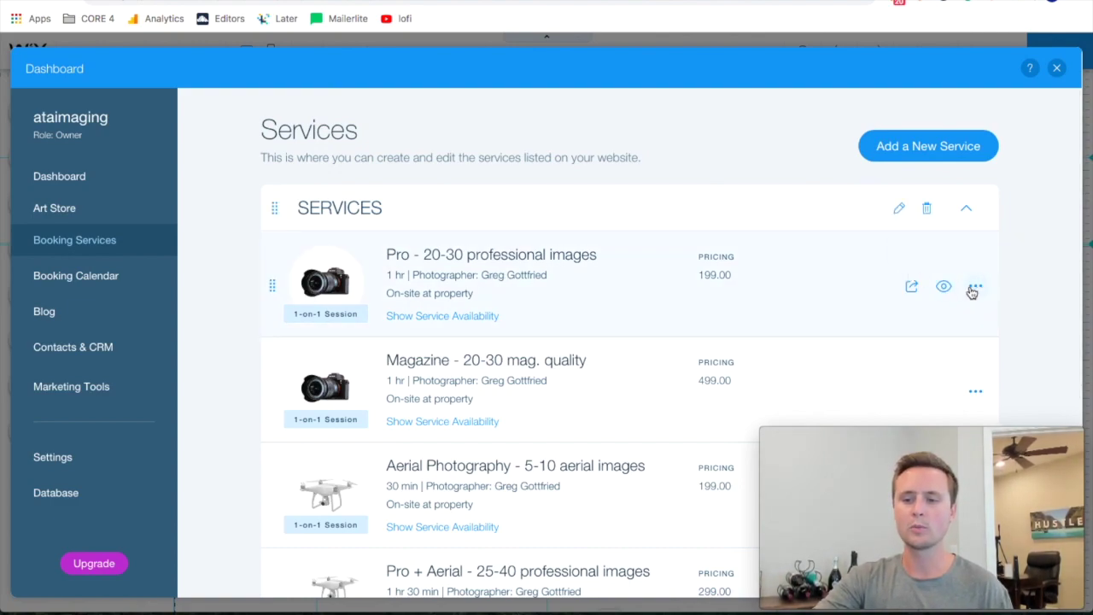
left_click(973, 292)
left_click(891, 265)
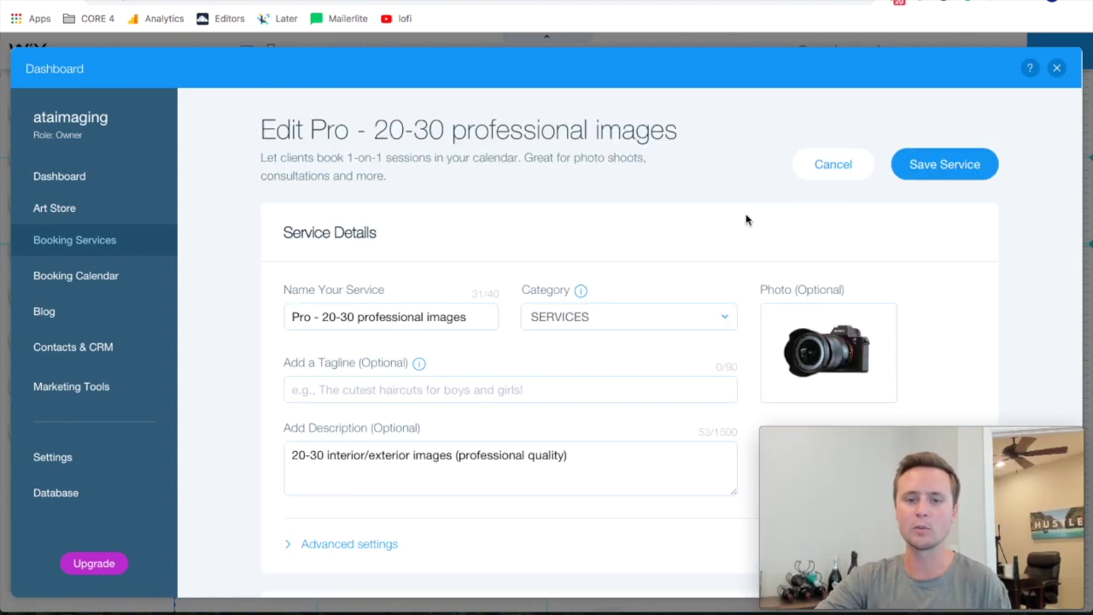
Step: Review the service's name, photo, tagline and description, and check the available category choices without changing them
scroll(726, 209, "down", 2)
mouse_move(832, 258)
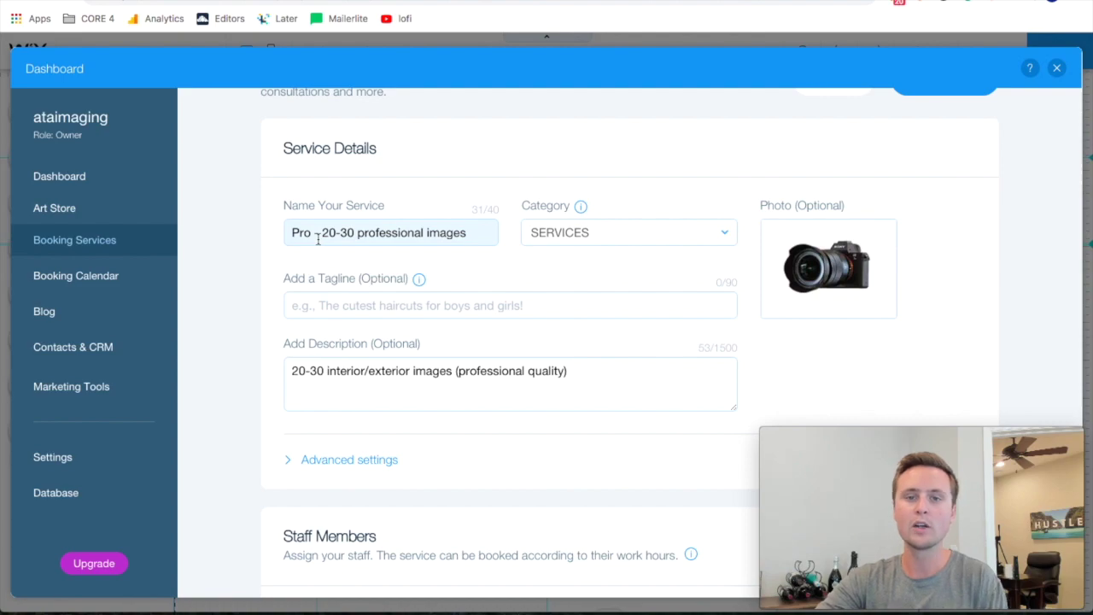
left_click(676, 240)
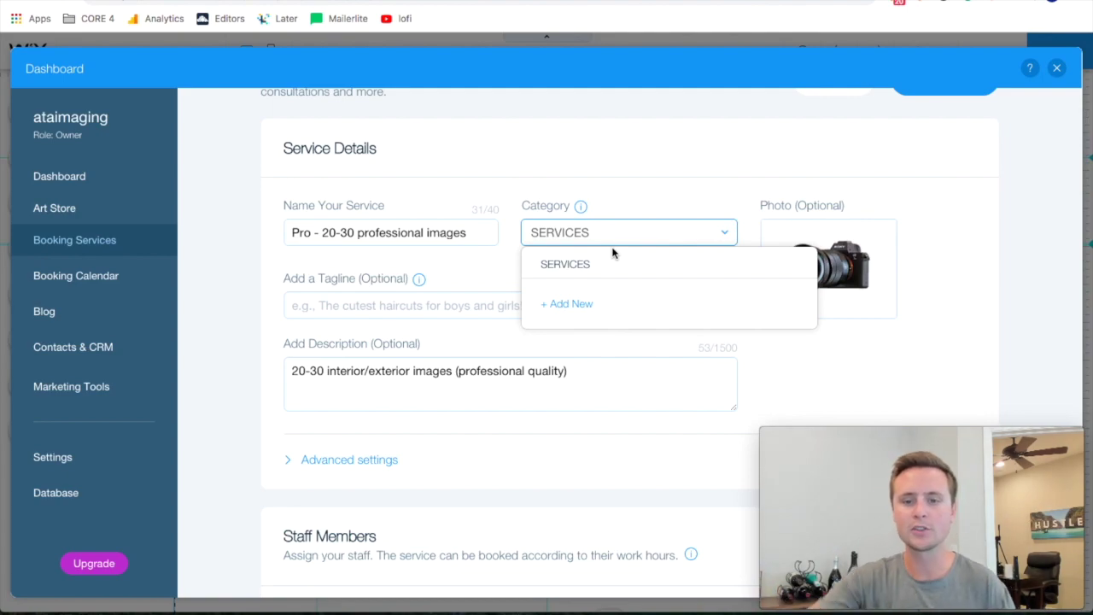
left_click(629, 203)
scroll(632, 203, "down", 2)
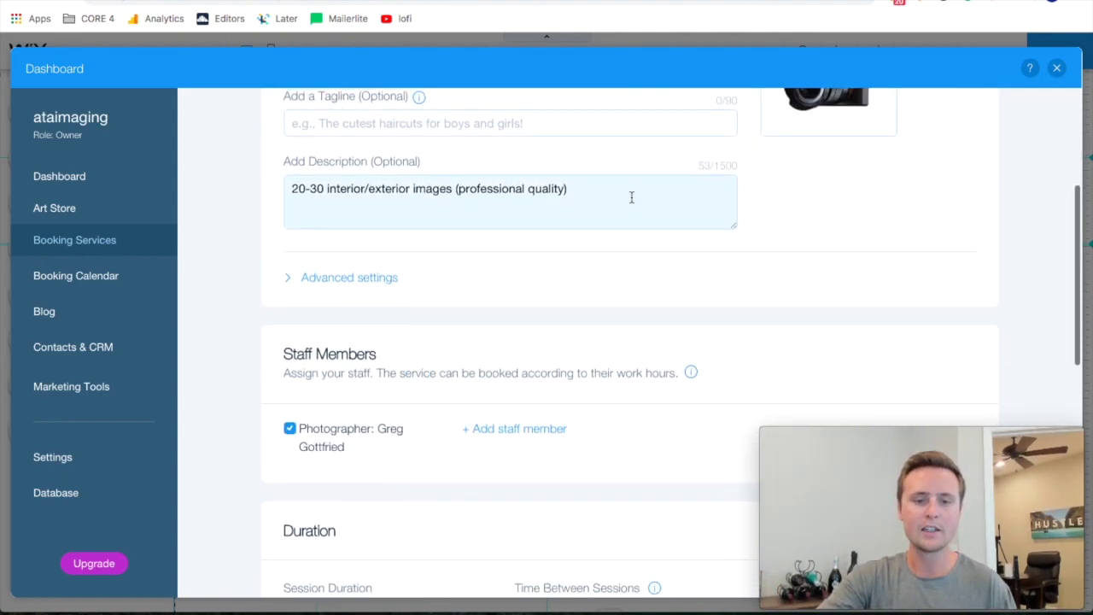
scroll(629, 196, "up", 2)
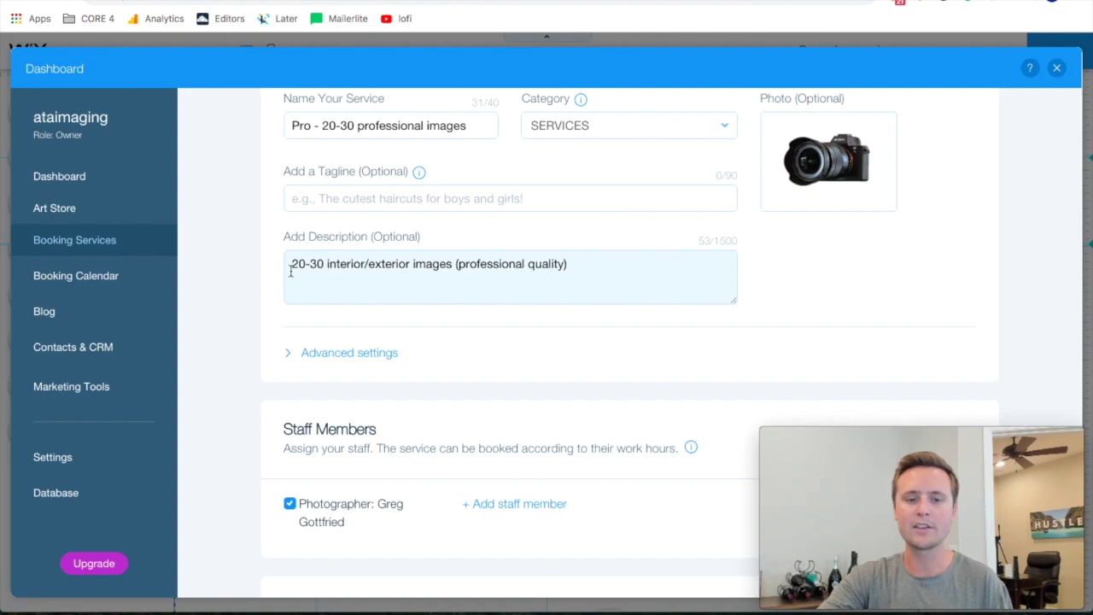
Step: Review the service's staff members, session duration, time between sessions, price type and service location settings
scroll(501, 312, "down", 1)
scroll(502, 313, "down", 2)
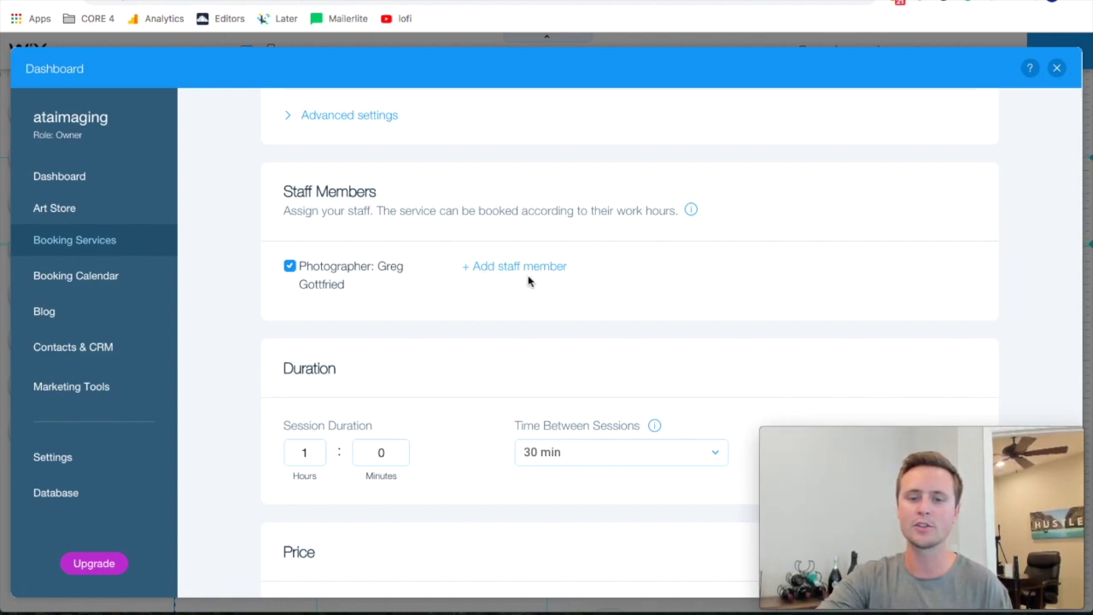
scroll(768, 215, "down", 3)
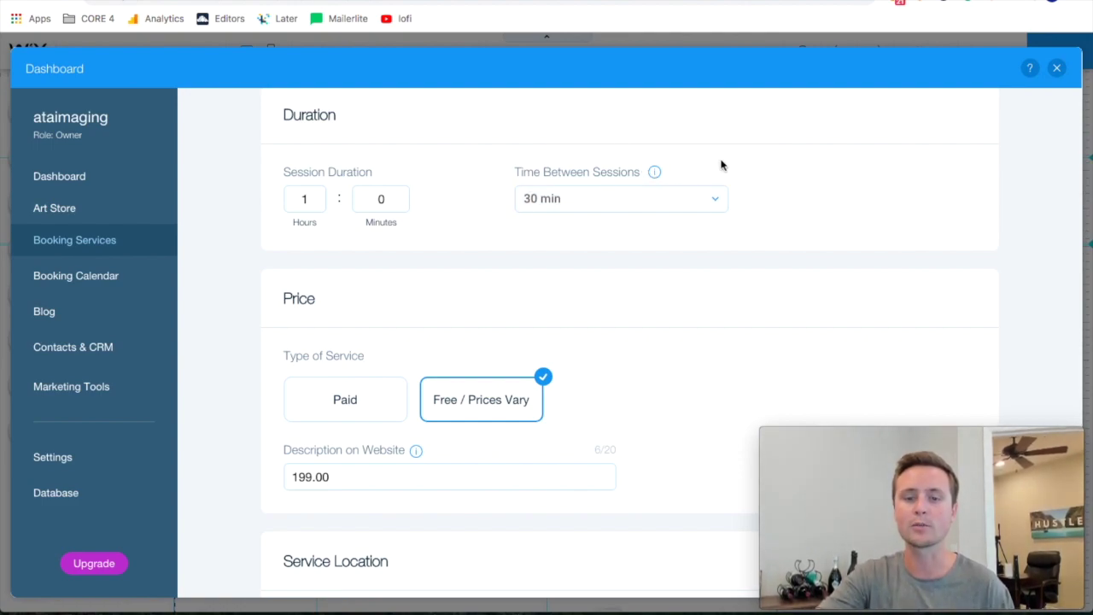
scroll(722, 227, "down", 2)
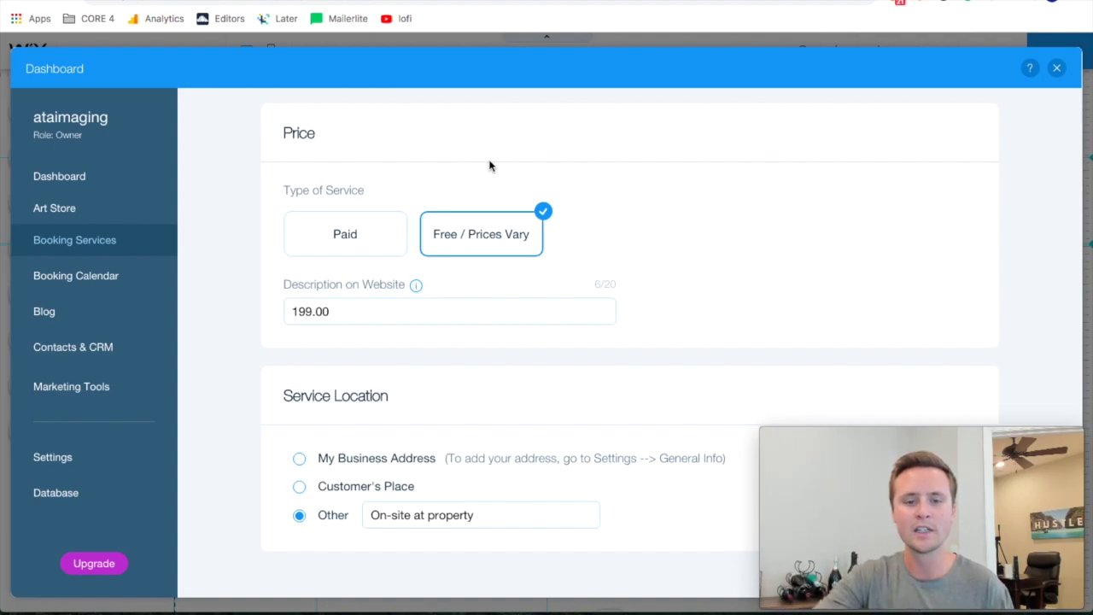
Step: Review the service's price description shown on the website and its service location setting without changing them
left_click(345, 314)
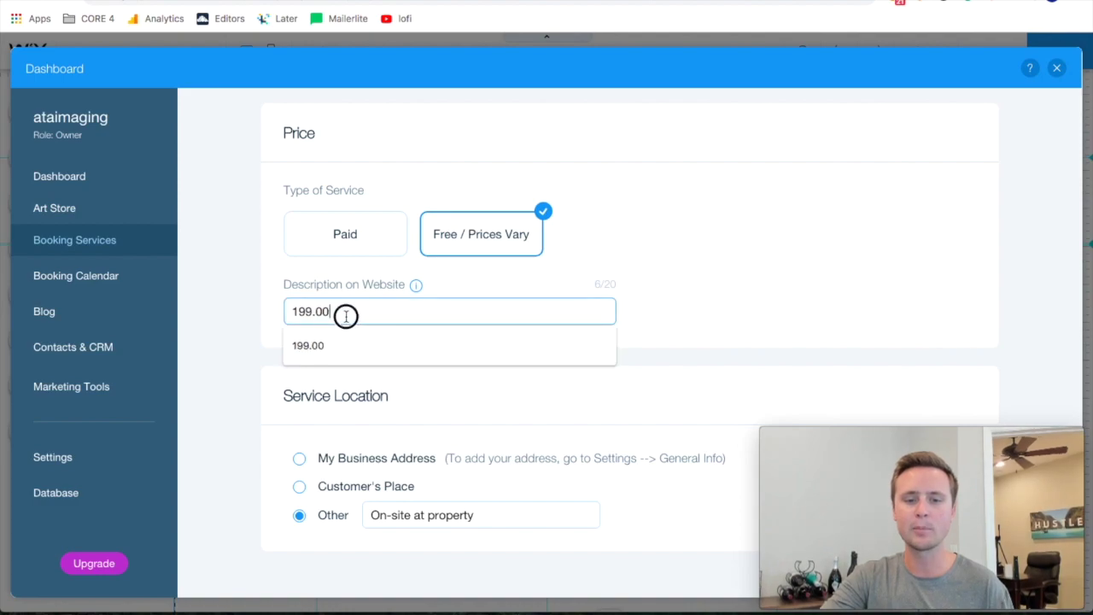
left_click_drag(345, 314, 264, 317)
left_click(689, 344)
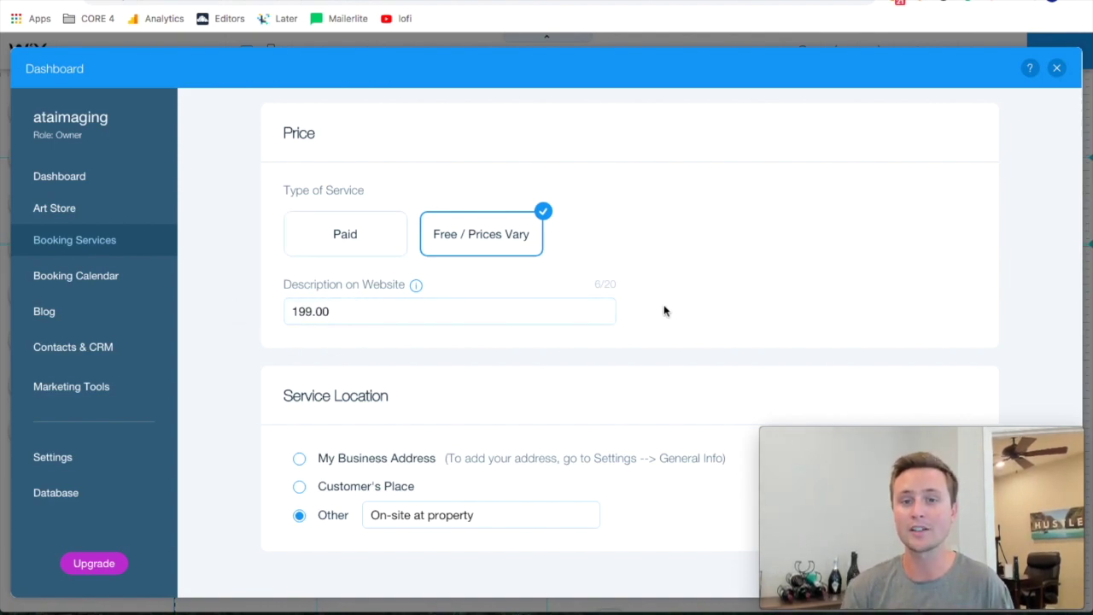
scroll(663, 309, "down", 1)
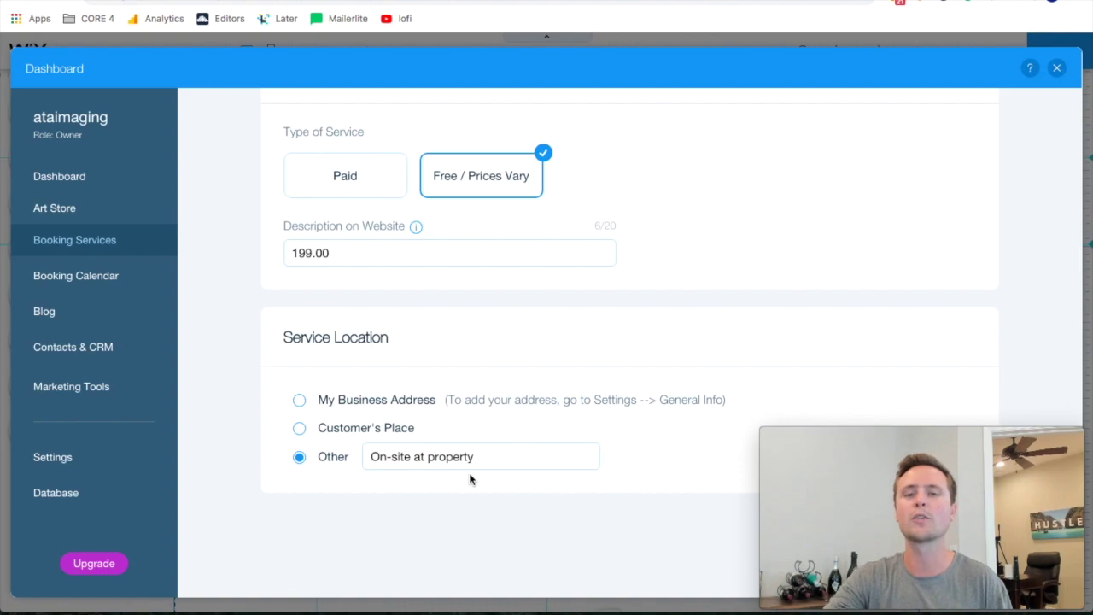
left_click_drag(560, 420, 890, 379)
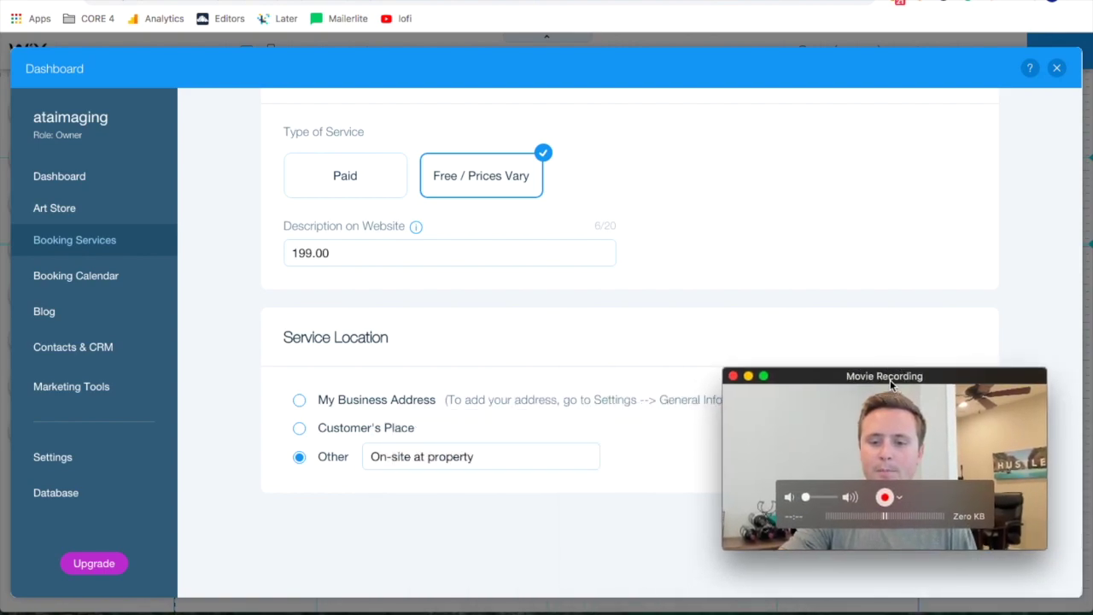
Step: Leave the service editor without saving and look over the order of services in the list
scroll(879, 259, "up", 10)
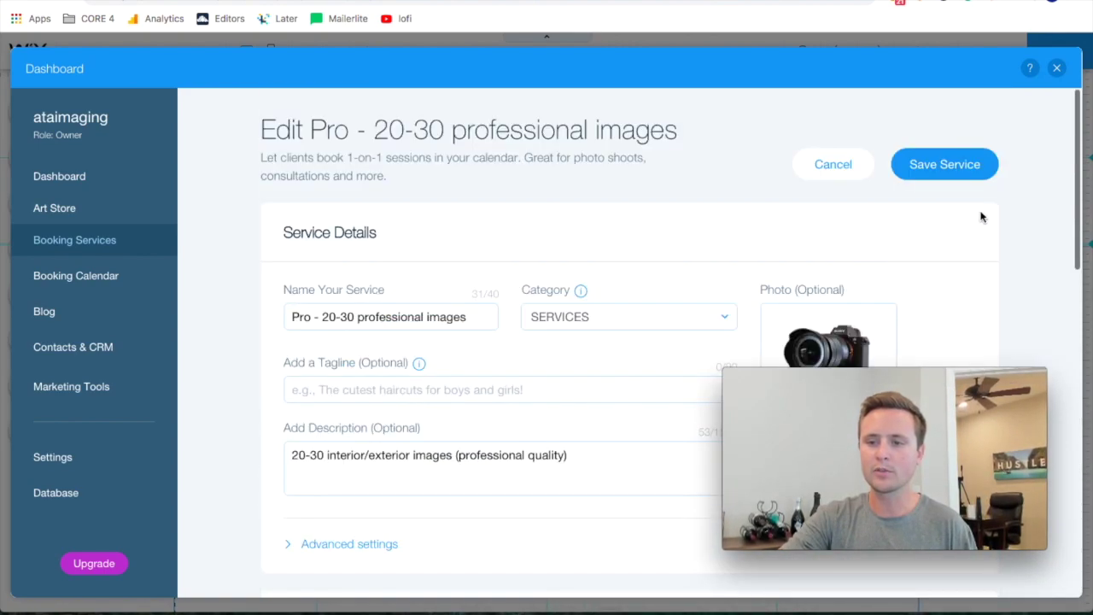
left_click(821, 163)
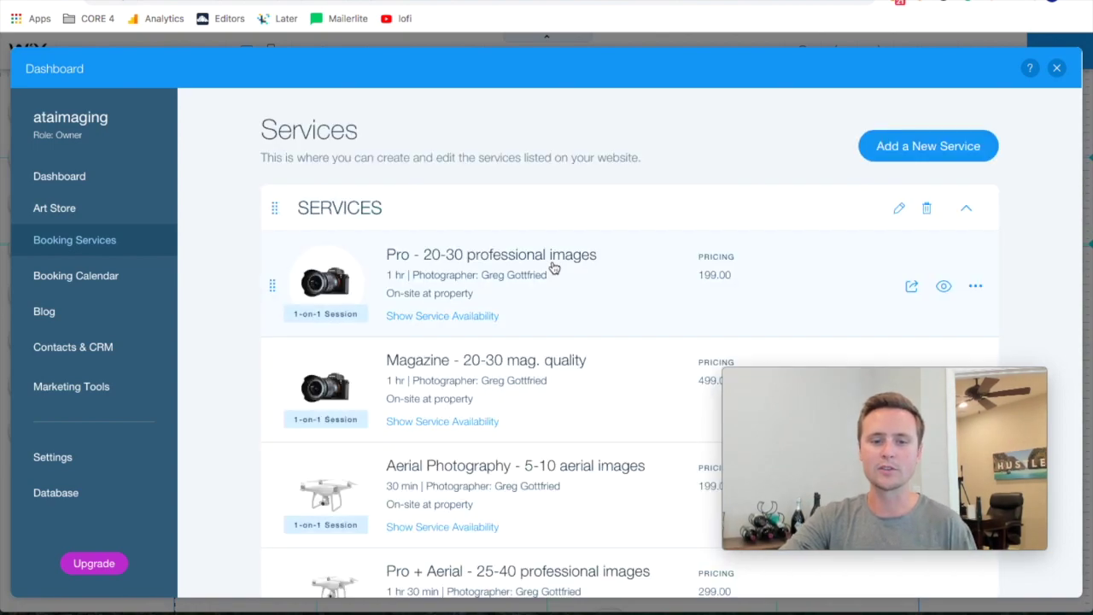
scroll(552, 268, "down", 5)
scroll(551, 267, "up", 4)
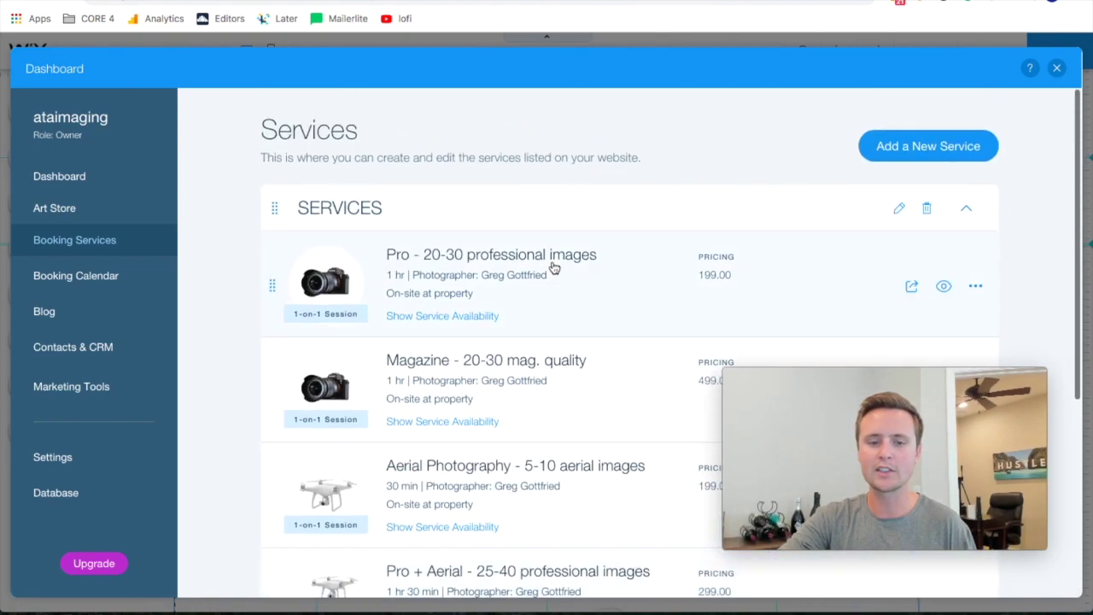
mouse_move(270, 287)
left_mouse_down()
mouse_move(271, 352)
mouse_move(271, 265)
mouse_move(270, 437)
mouse_move(266, 256)
mouse_move(267, 275)
left_mouse_up()
Step: Open the Booking Calendar to view the week's bookings, and go to its Staff Hours page
left_click(93, 276)
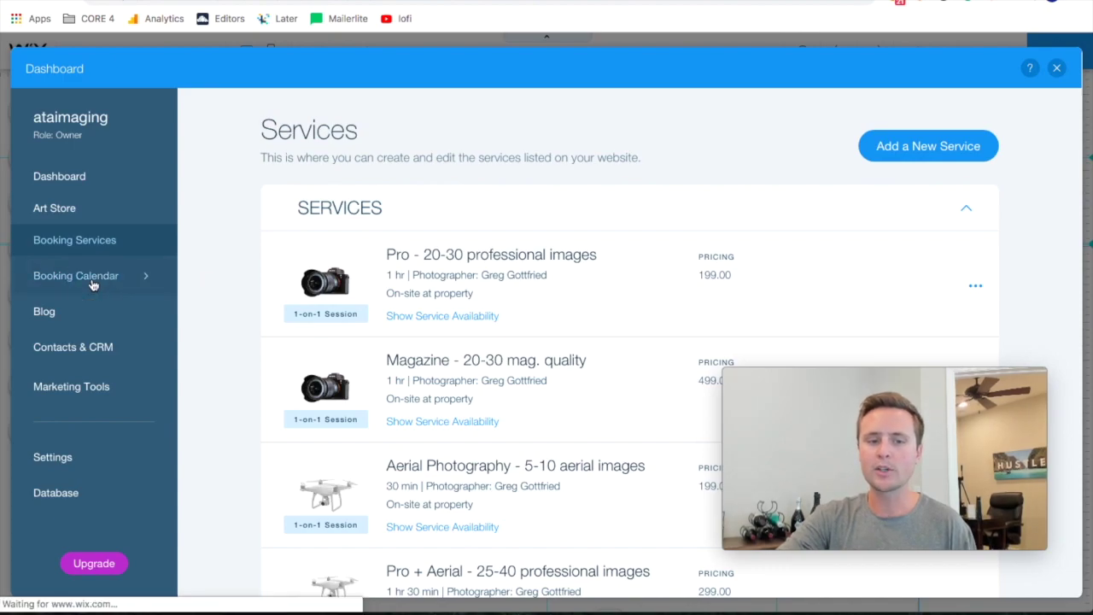
scroll(213, 268, "down", 5)
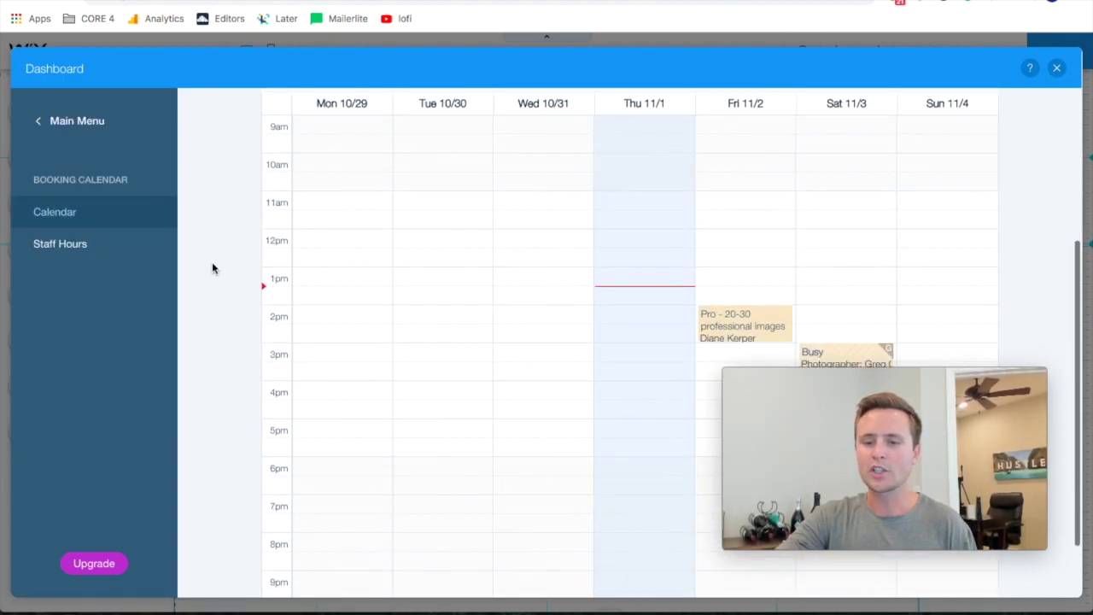
left_click(77, 248)
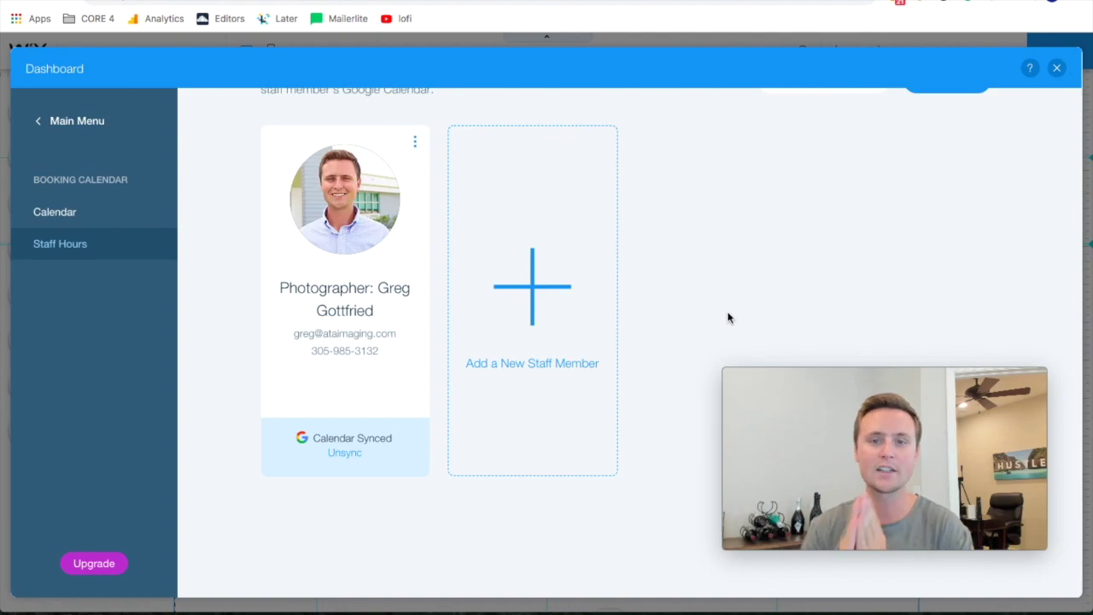
Step: Open the photographer's staff entry for editing, check the profile and work-hours options, and leave without saving
left_click(415, 142)
left_click(348, 130)
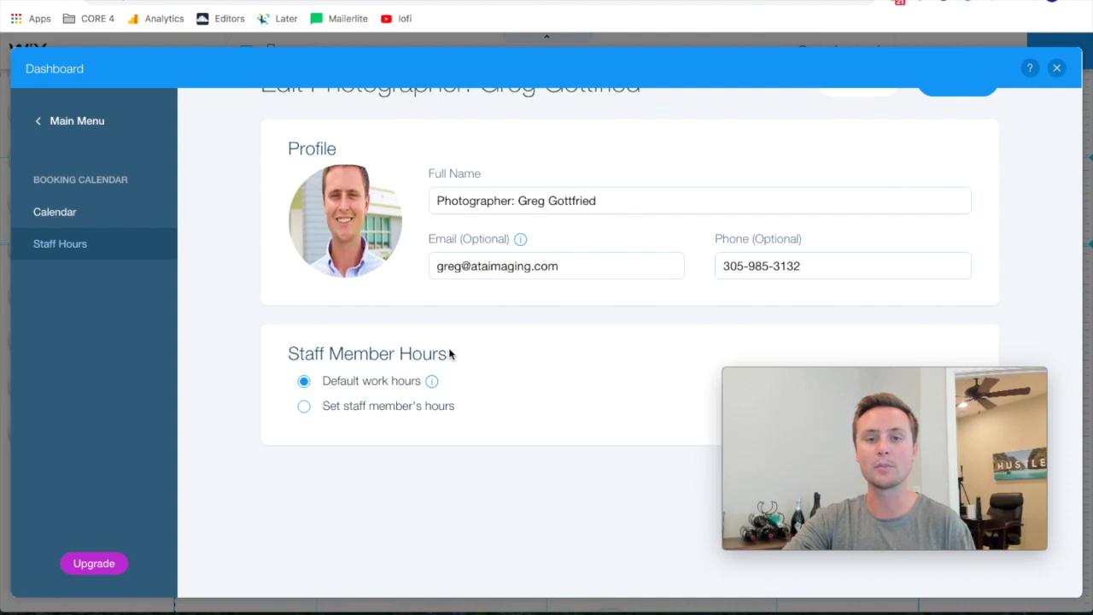
scroll(450, 354, "up", 2)
left_click(871, 176)
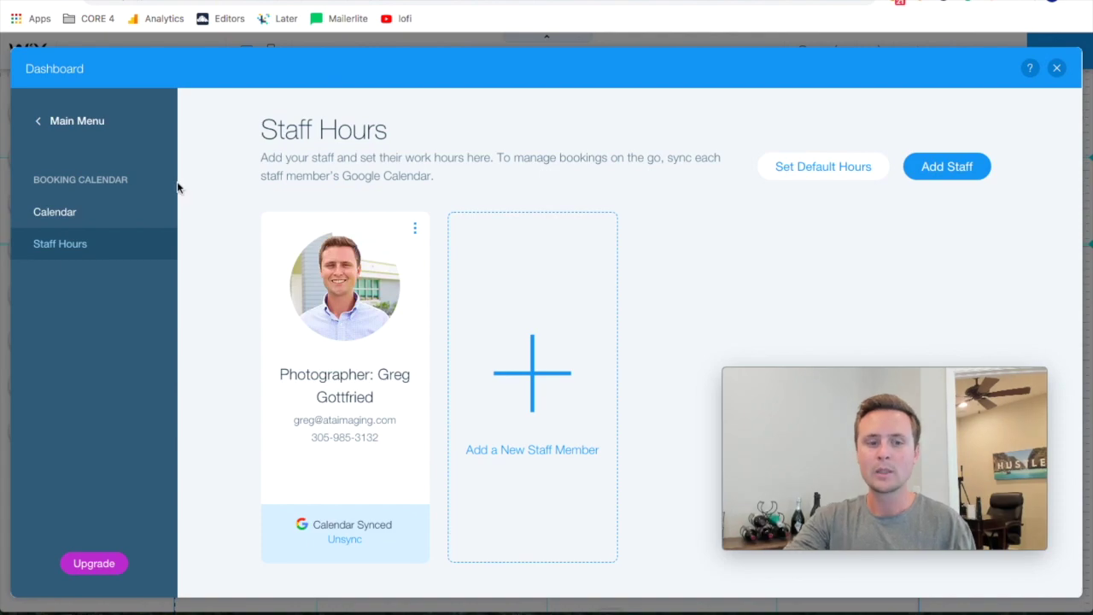
Step: Open Booking Settings in the site's advanced settings and review the work hours, policy, email and booking form options
left_click(73, 120)
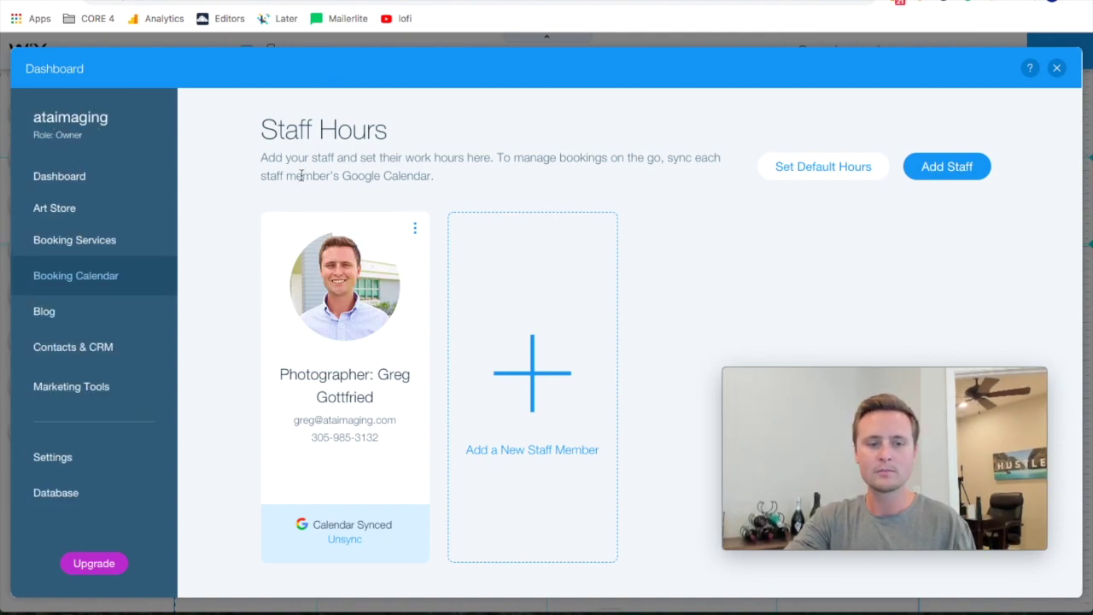
left_click(58, 461)
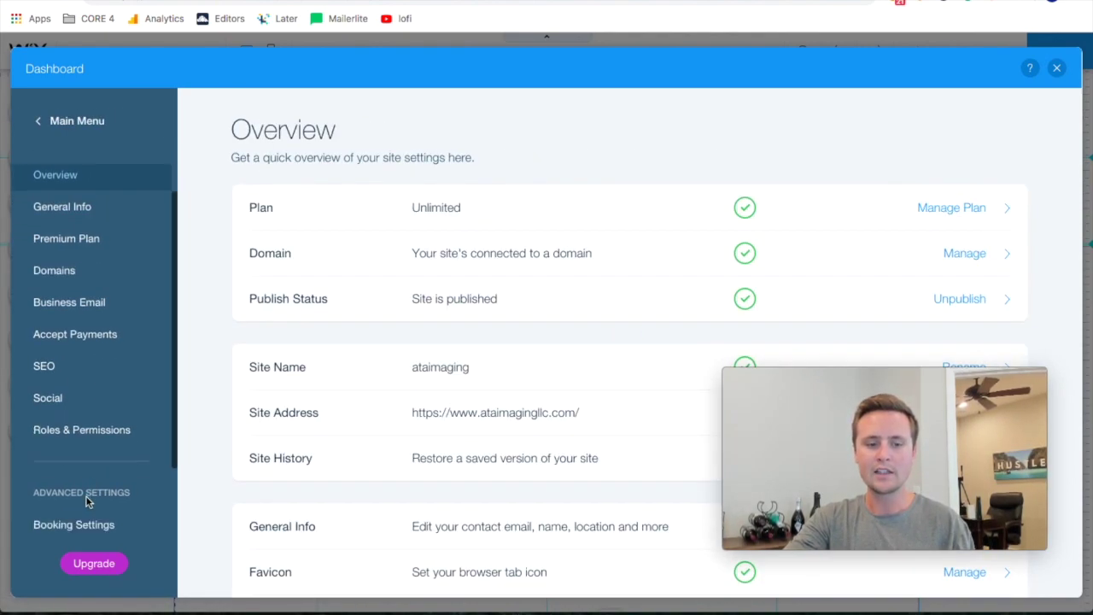
scroll(86, 496, "down", 2)
left_click(48, 429)
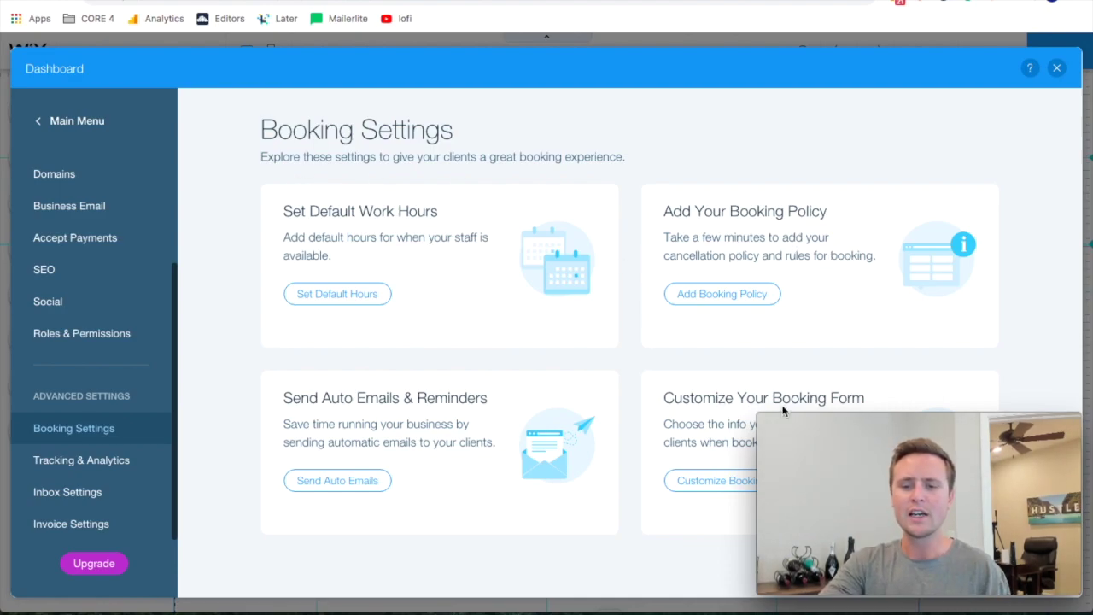
mouse_move(858, 421)
left_click_drag(858, 421, 885, 471)
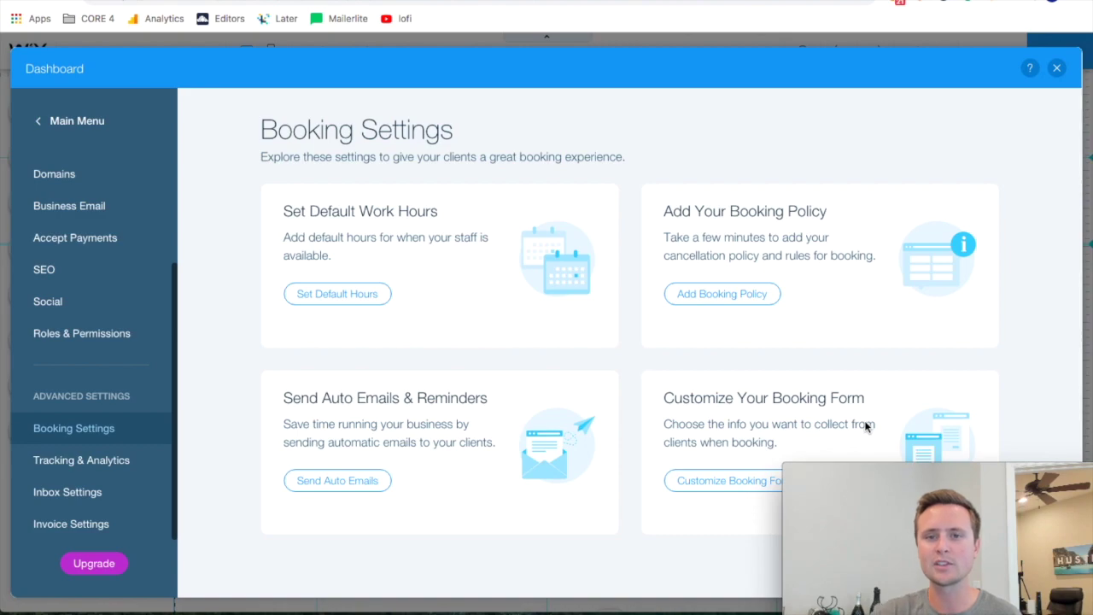
mouse_move(917, 470)
left_click_drag(917, 470, 888, 413)
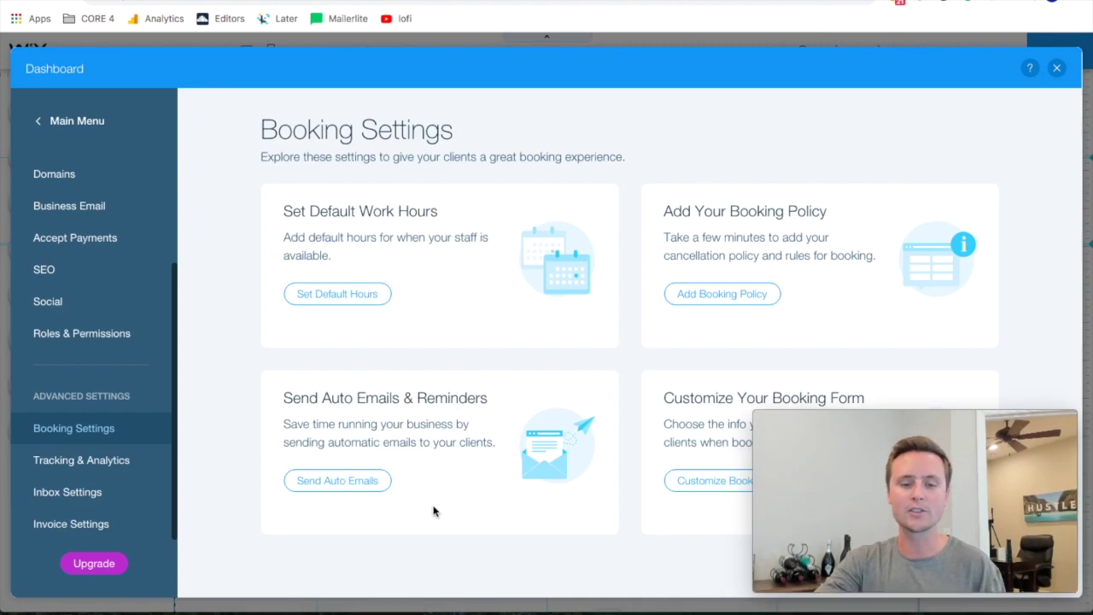
Step: Open the automatic Emails & Reminders settings and review the confirmation, reminder and cancellation email options
left_click(337, 480)
mouse_move(818, 413)
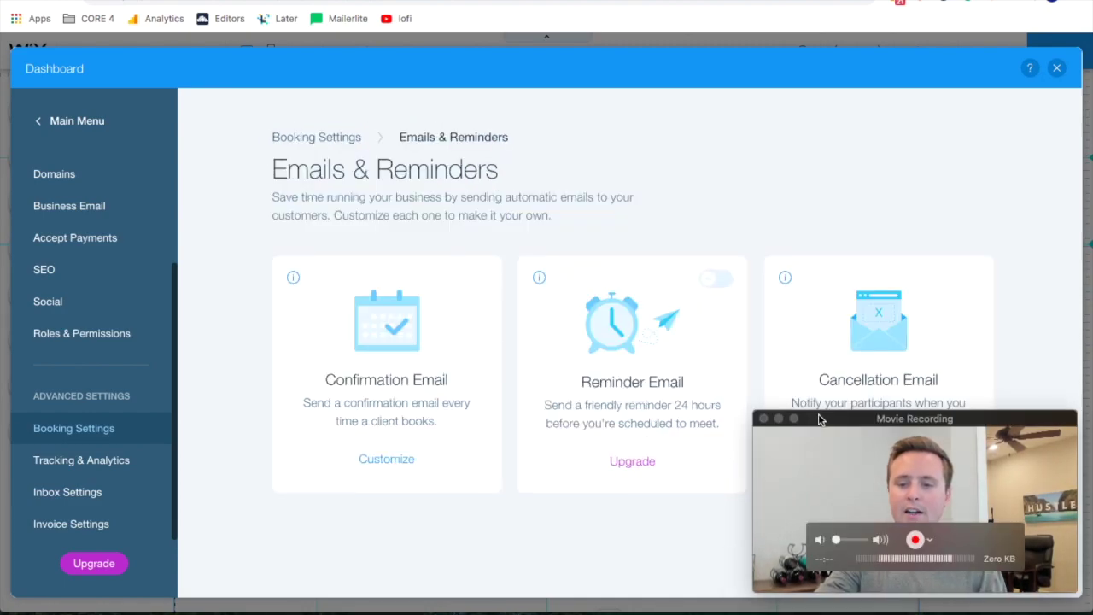
left_click_drag(819, 417, 833, 423)
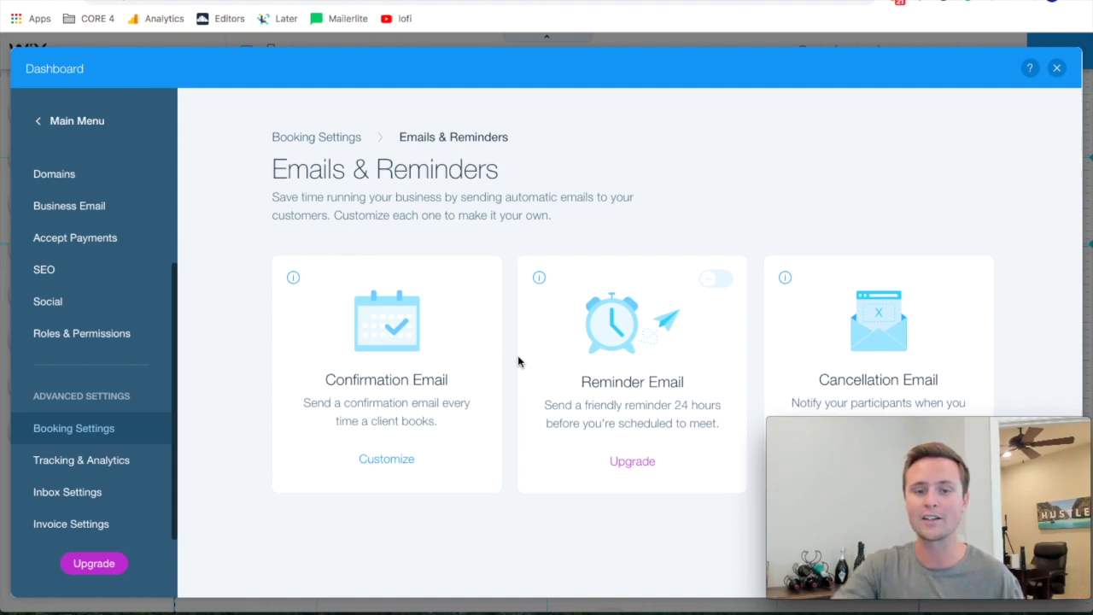
left_click_drag(989, 427, 642, 402)
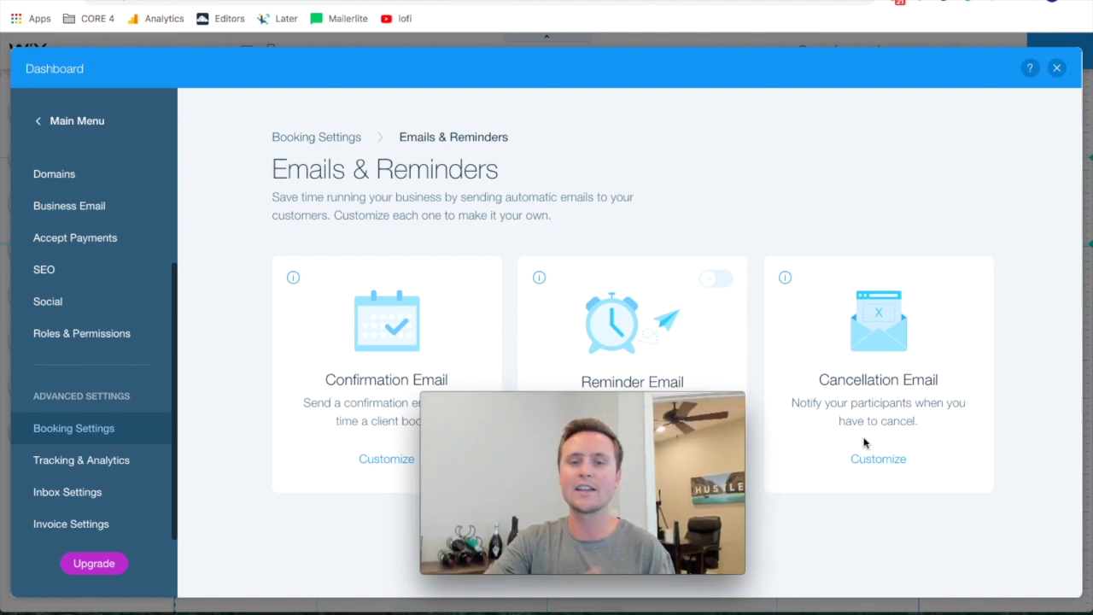
mouse_move(625, 421)
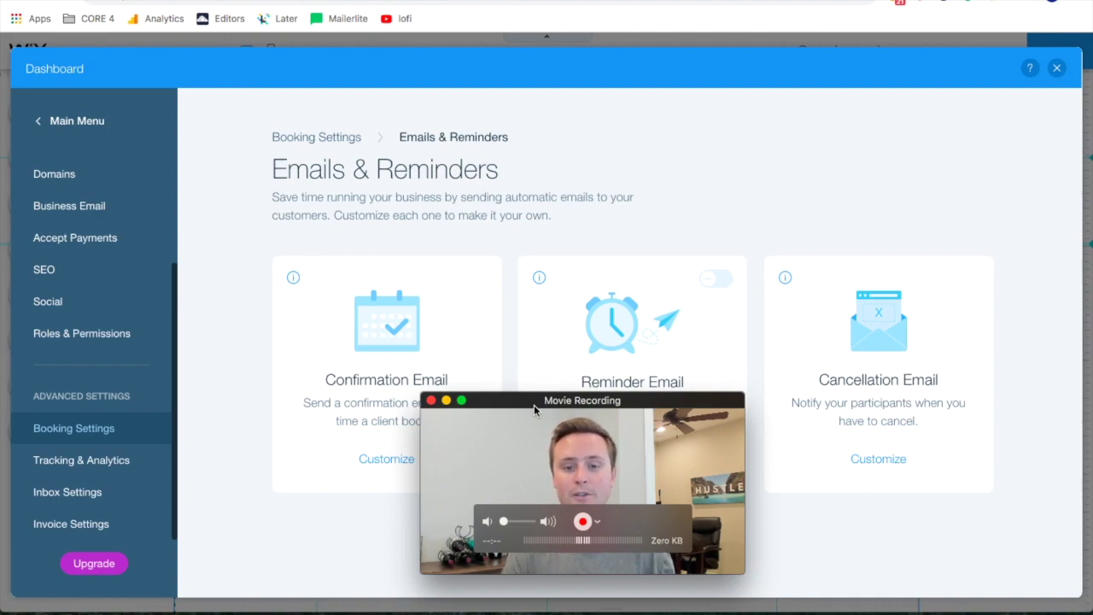
left_click_drag(534, 405, 858, 405)
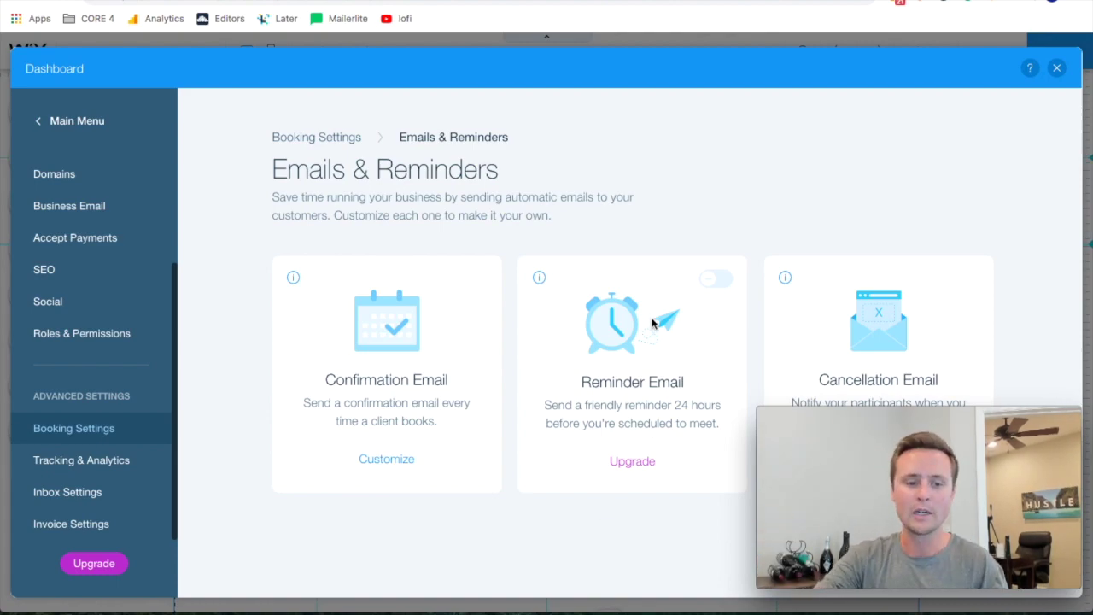
Step: Close the dashboard, open the Wix Bookings settings on the Book Now page, and choose Service Page as the page to customize
left_click(1058, 68)
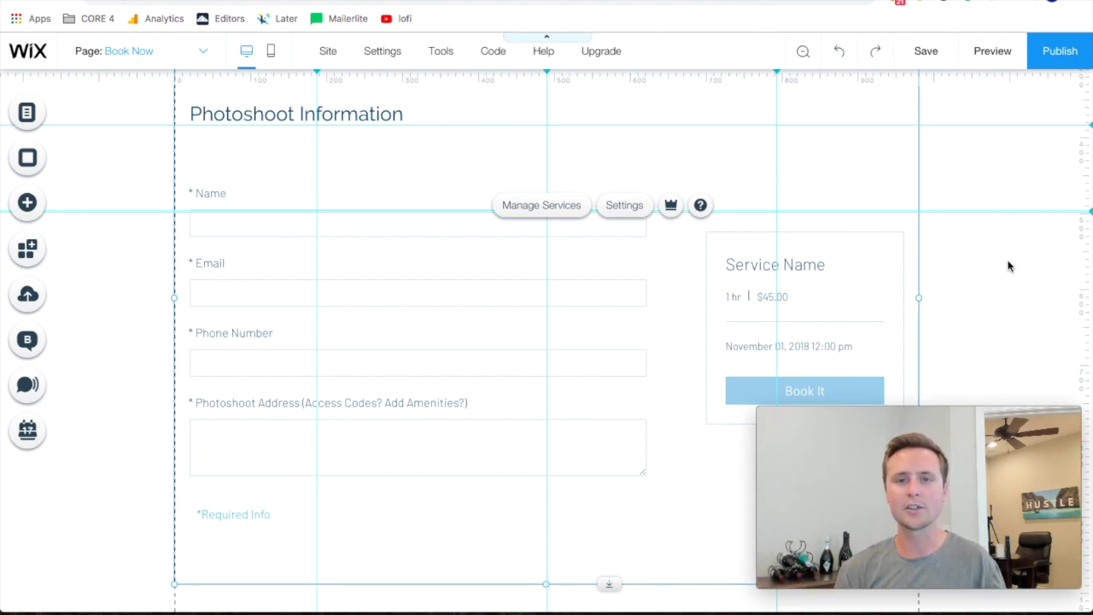
left_click(624, 205)
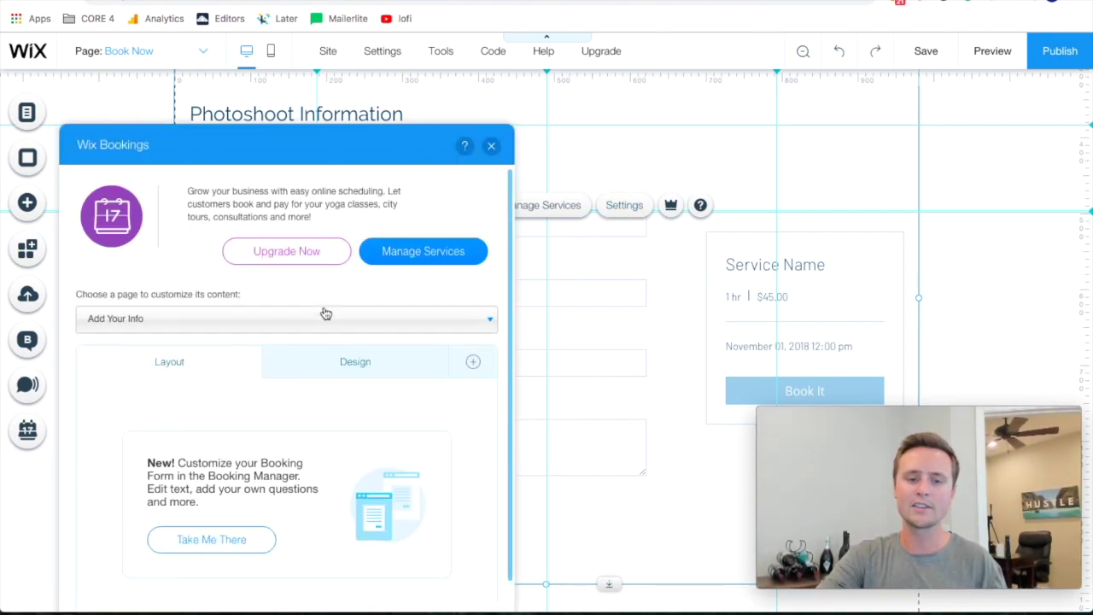
left_click(276, 322)
left_click(167, 383)
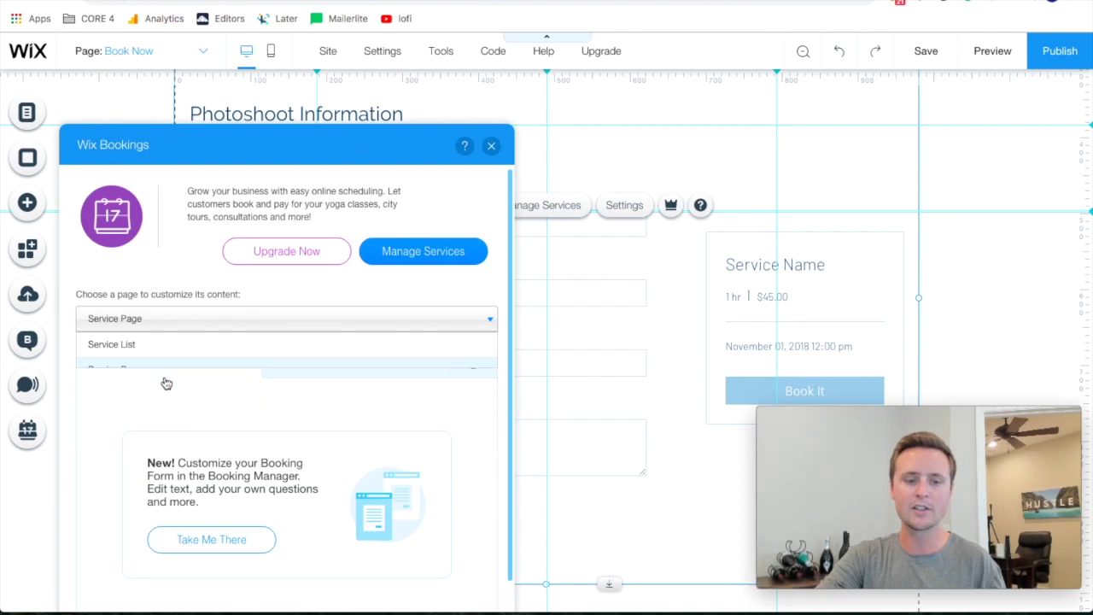